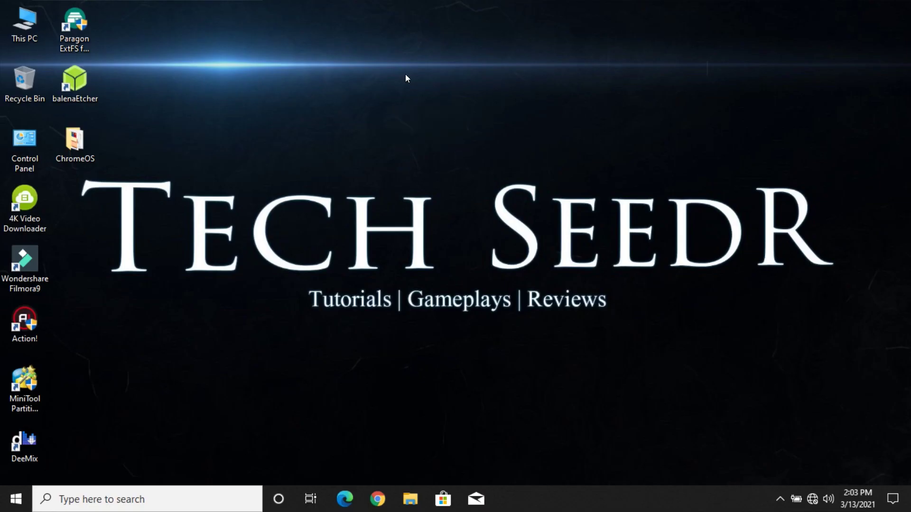
Refresh the desktop and open the ChromeOS folder to view its three files.
click(443, 112)
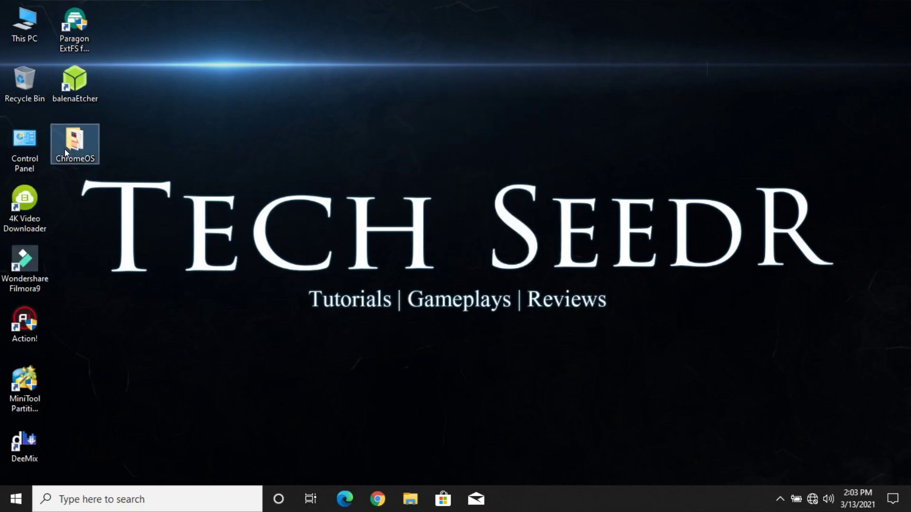
double_click(81, 138)
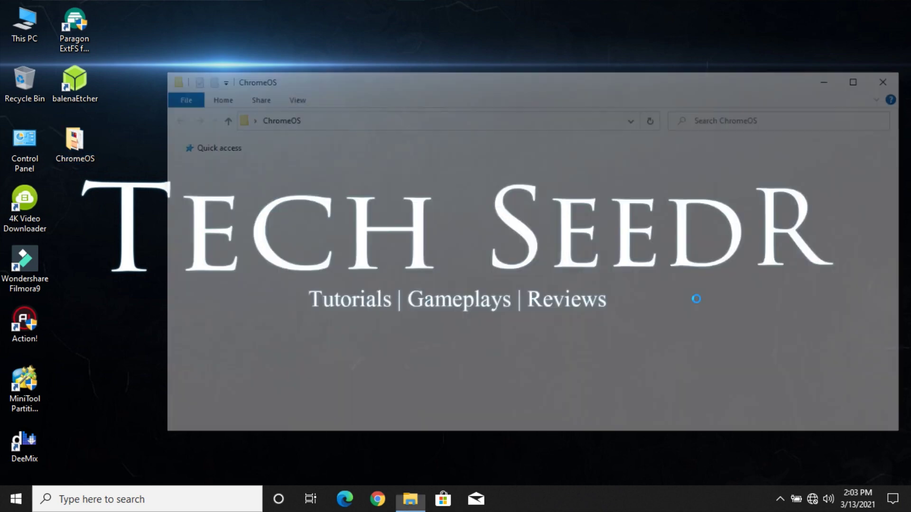
drag(400, 280, 239, 97)
click(427, 309)
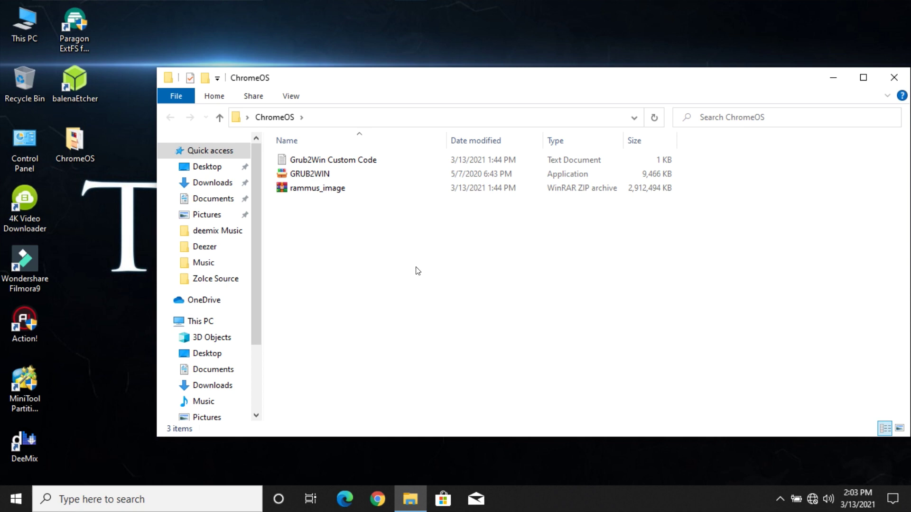
Run the GRUB2WIN self-extractor and install it, replacing all existing files.
double_click(295, 175)
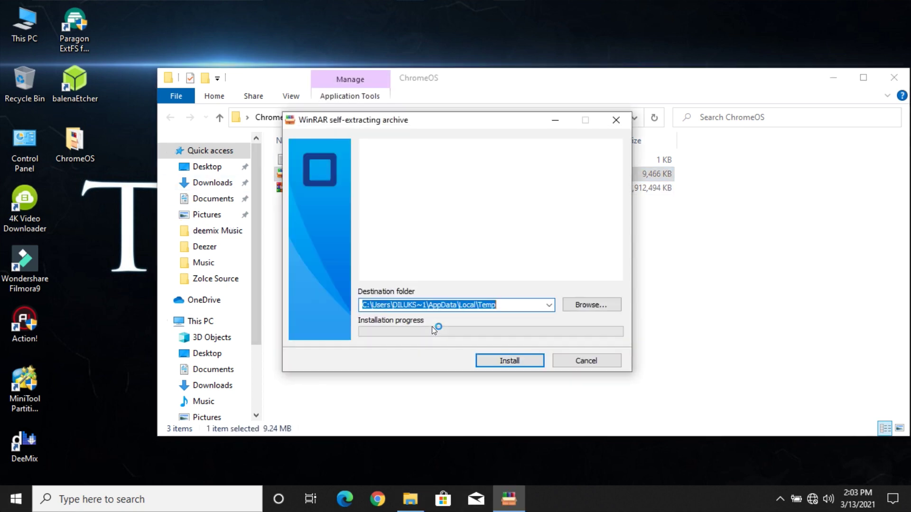
click(503, 361)
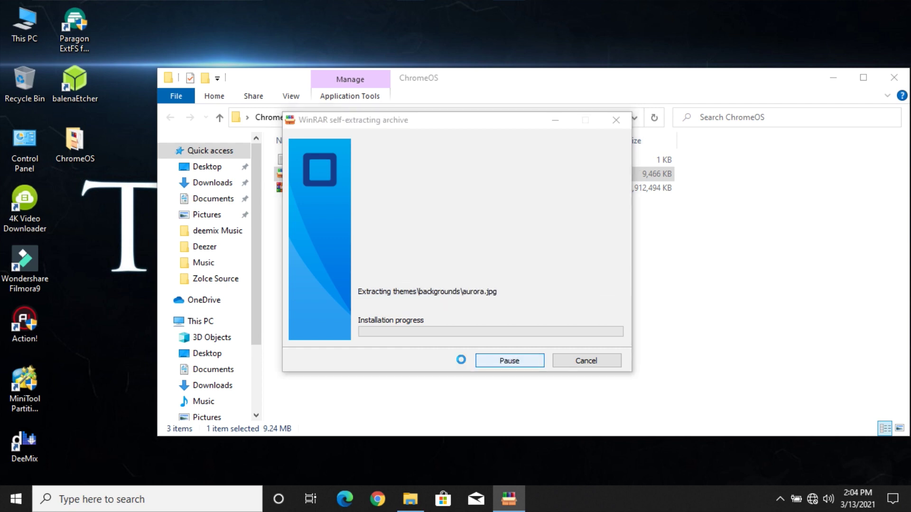
click(501, 364)
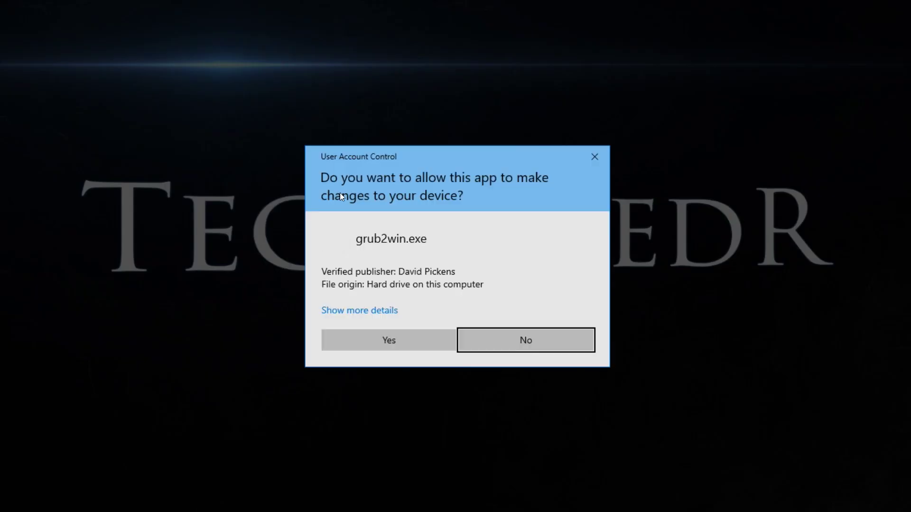
Approve the installer, confirm EFI firmware, install Grub2Win to drive C:, and close setup.
click(372, 347)
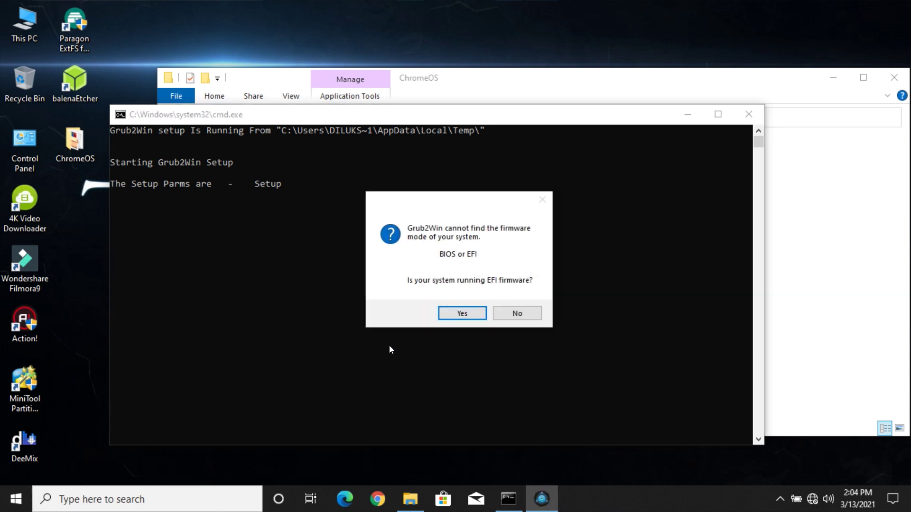
click(460, 316)
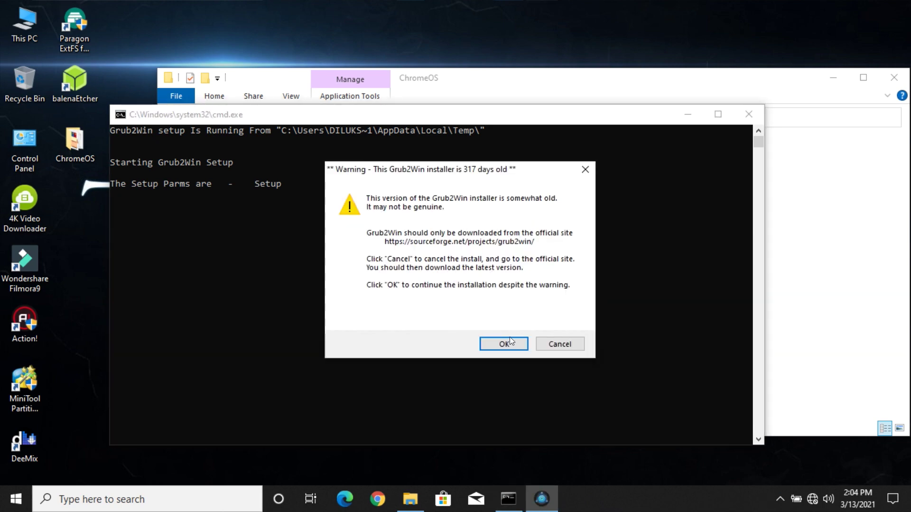
click(505, 339)
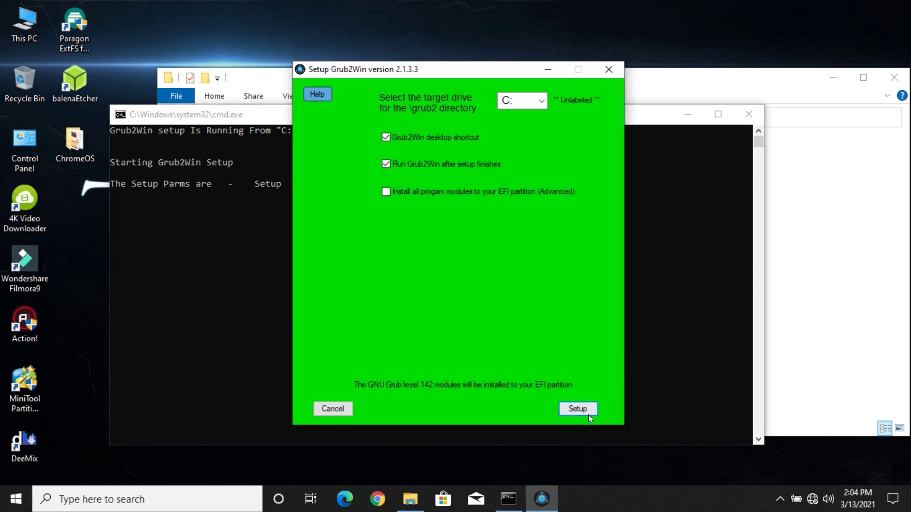
click(586, 410)
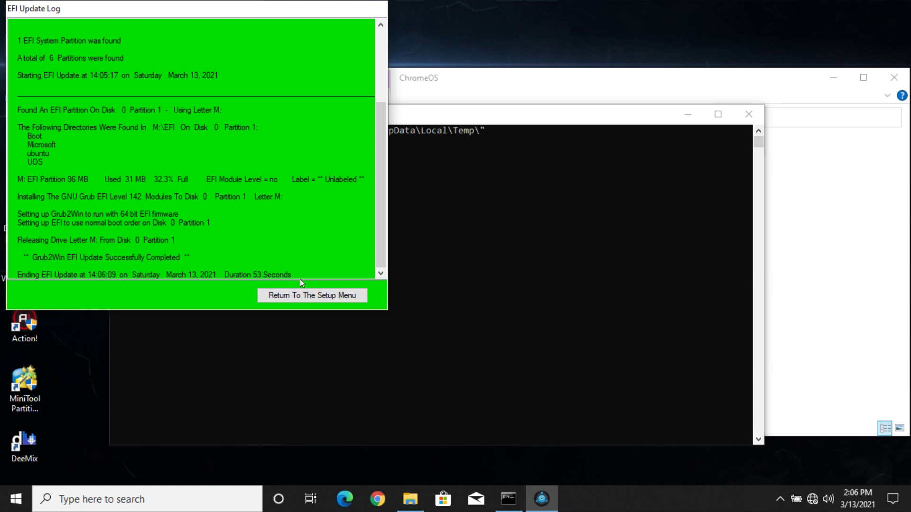
click(306, 296)
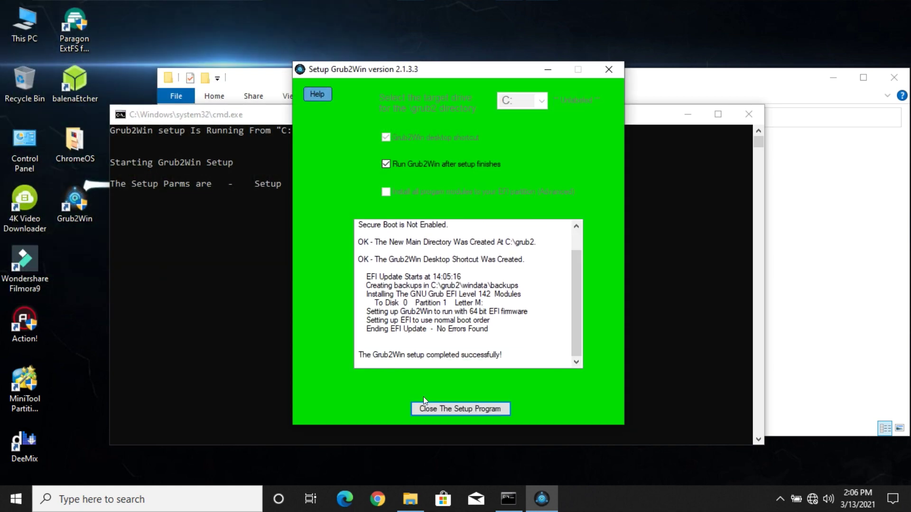
click(458, 414)
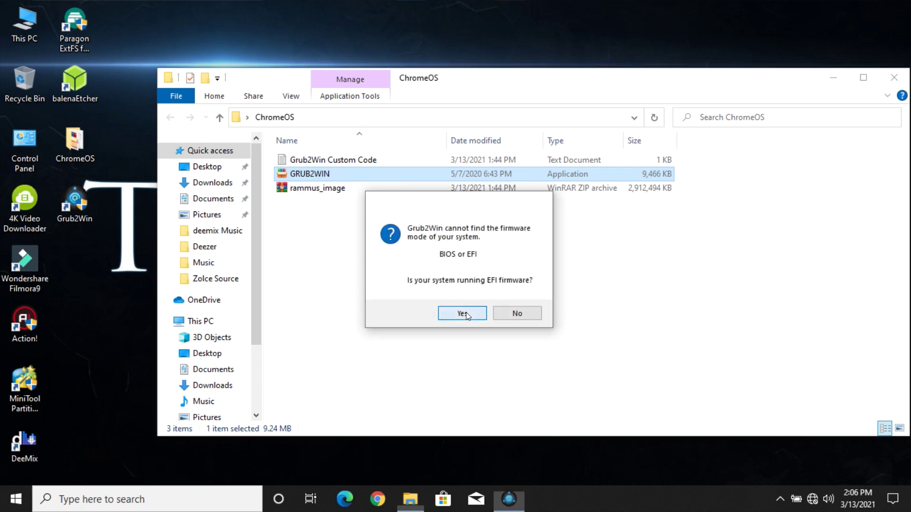
Confirm EFI firmware, skip the one-time boot test, and minimize Grub2Win.
click(466, 313)
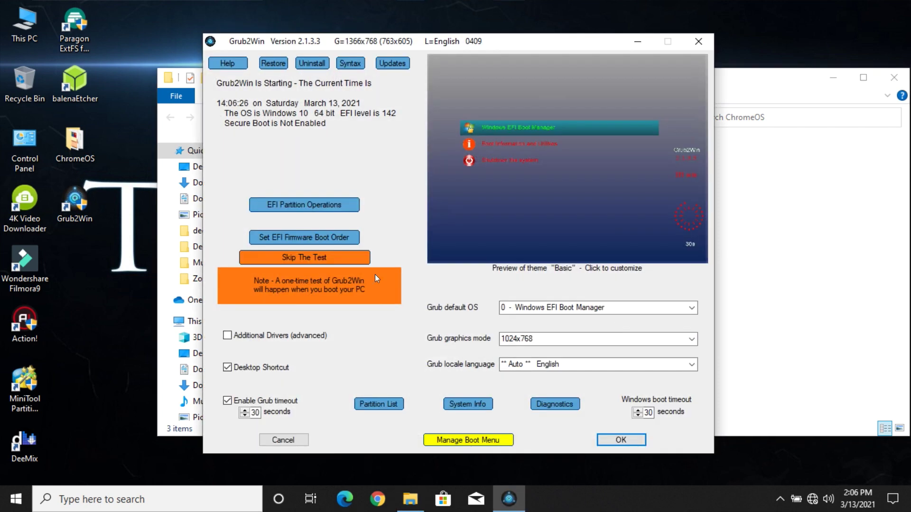
click(327, 252)
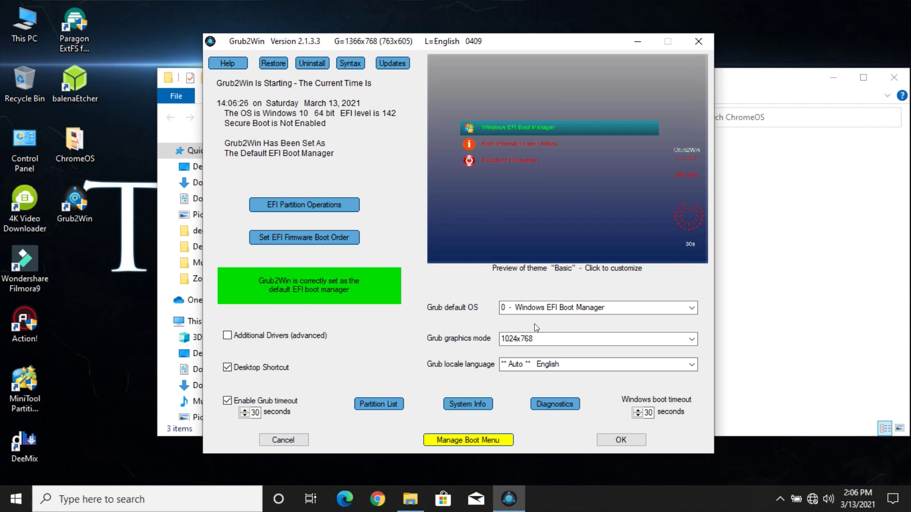
click(636, 42)
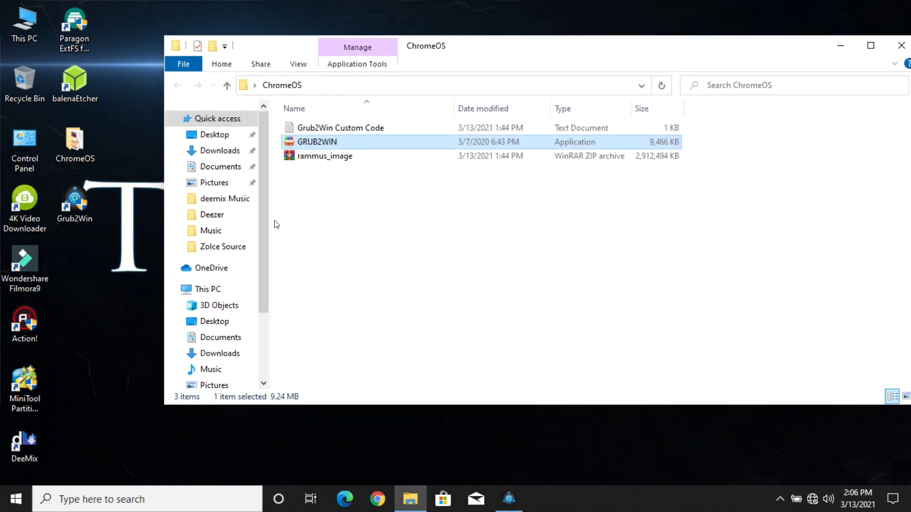
Launch Disk Management from the Win+X menu.
click(313, 157)
right_click(5, 504)
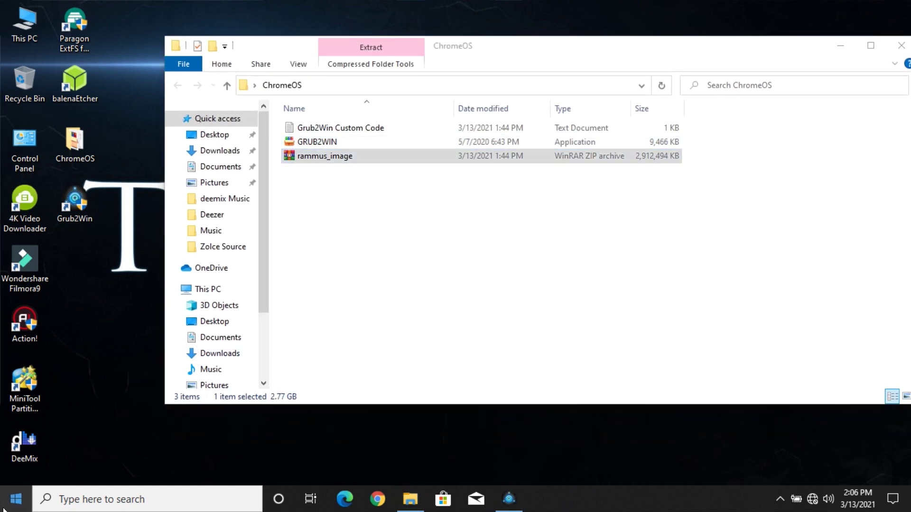
click(57, 270)
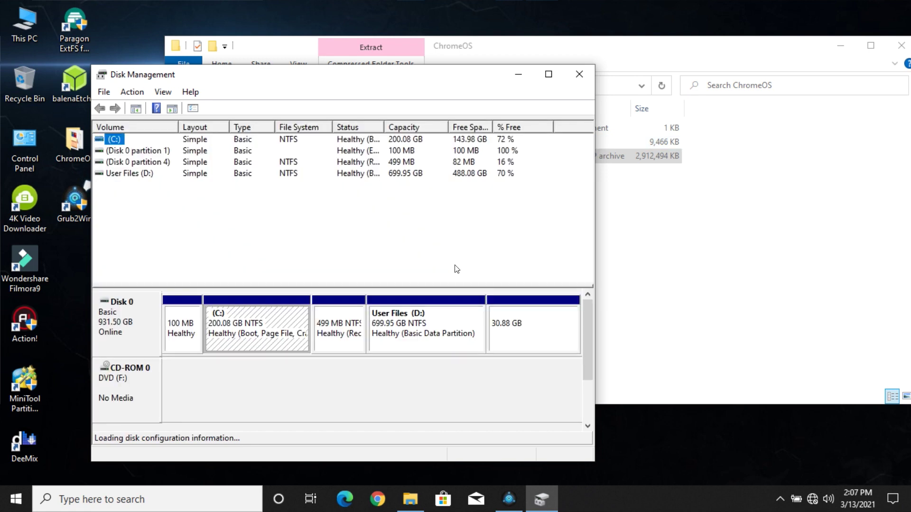
Shrink the User Files (D:) volume by 50000 MB.
click(437, 337)
right_click(417, 324)
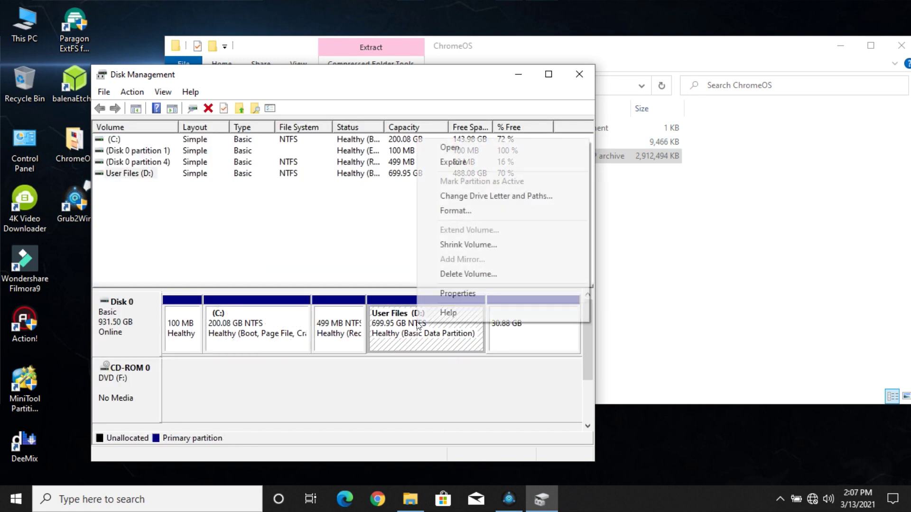
click(445, 246)
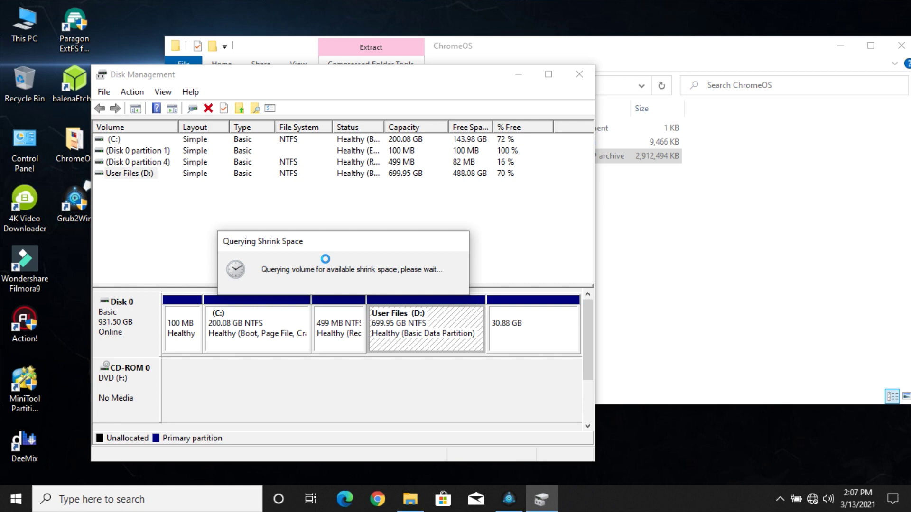
drag(426, 235, 375, 234)
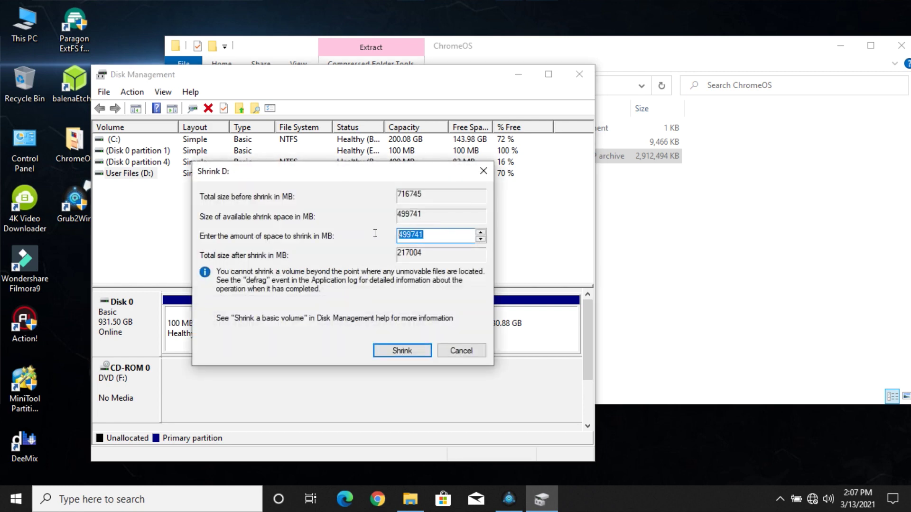
text(50000)
click(396, 351)
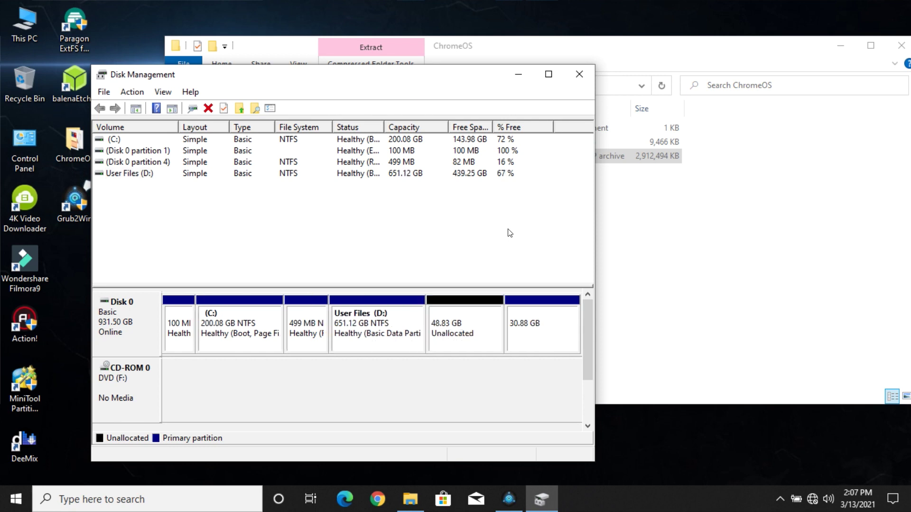
Start a new simple volume on the 48.83 GB unallocated space, keeping the 50000 MB size.
click(484, 315)
right_click(471, 315)
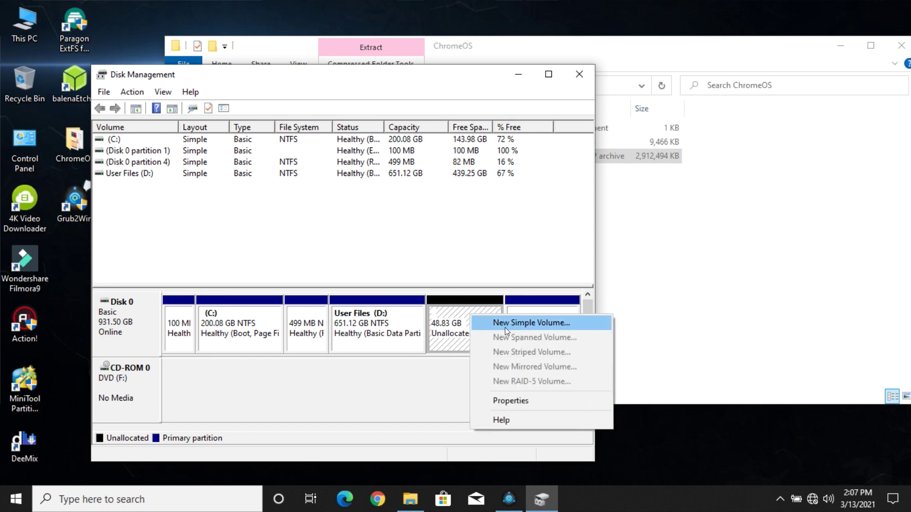
click(514, 328)
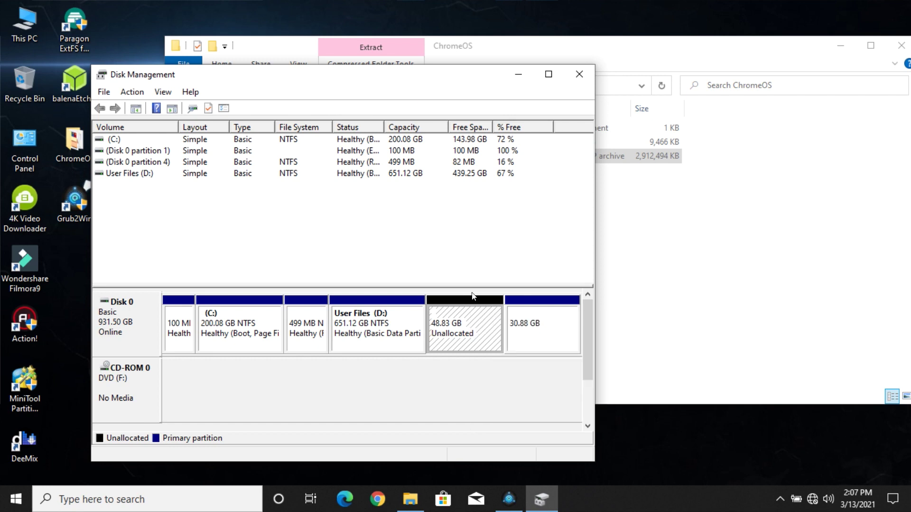
right_click(464, 331)
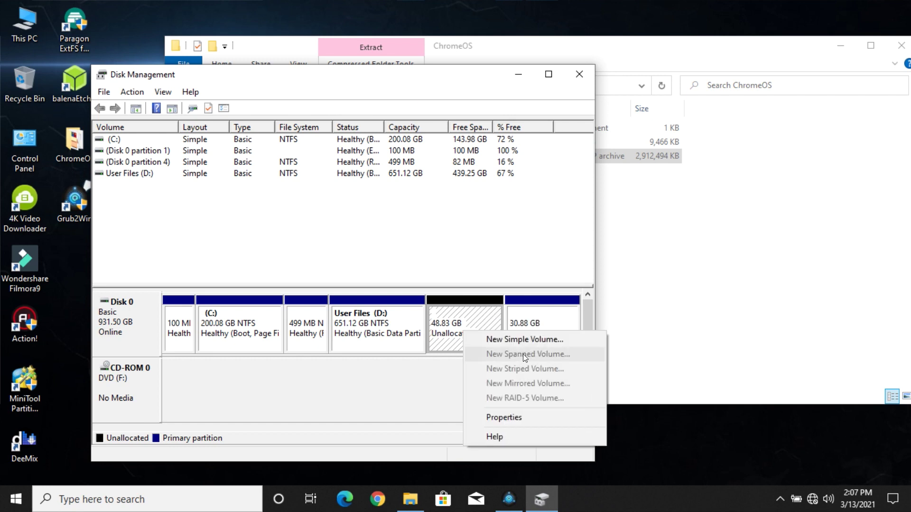
click(509, 340)
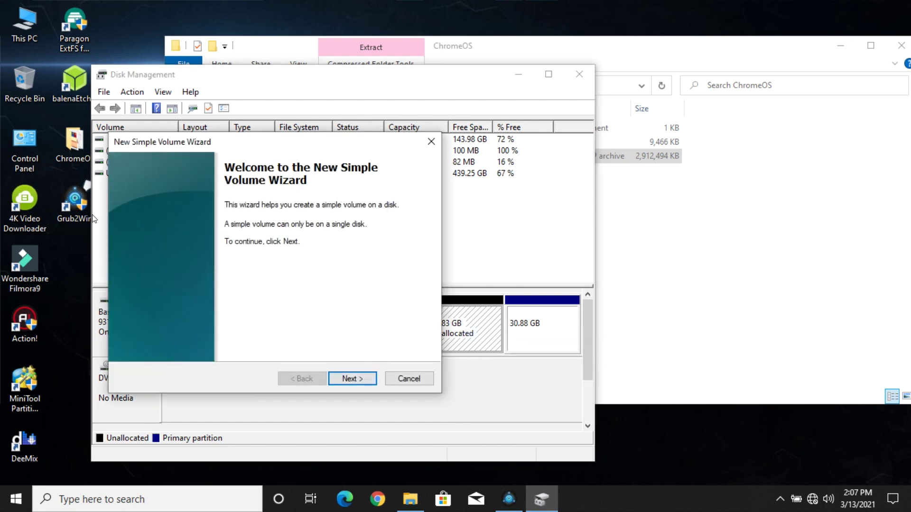
click(355, 379)
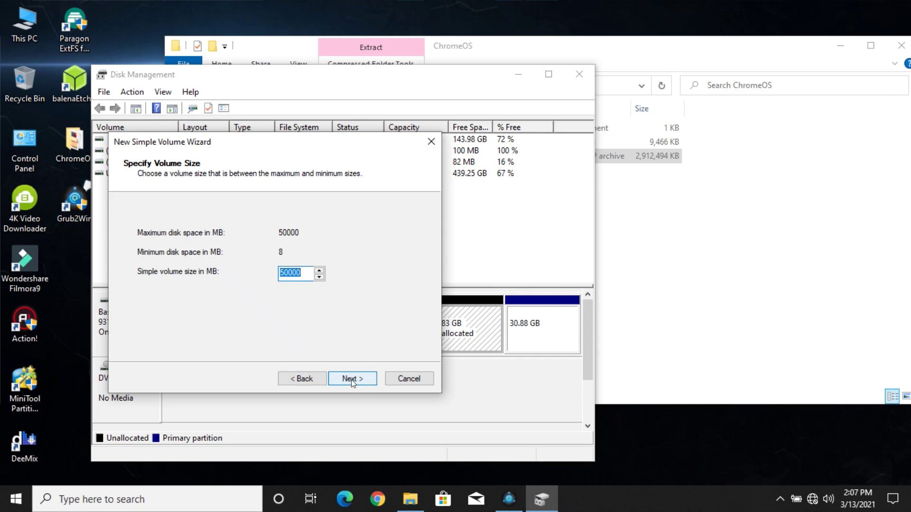
click(294, 274)
drag(301, 274, 285, 275)
click(342, 380)
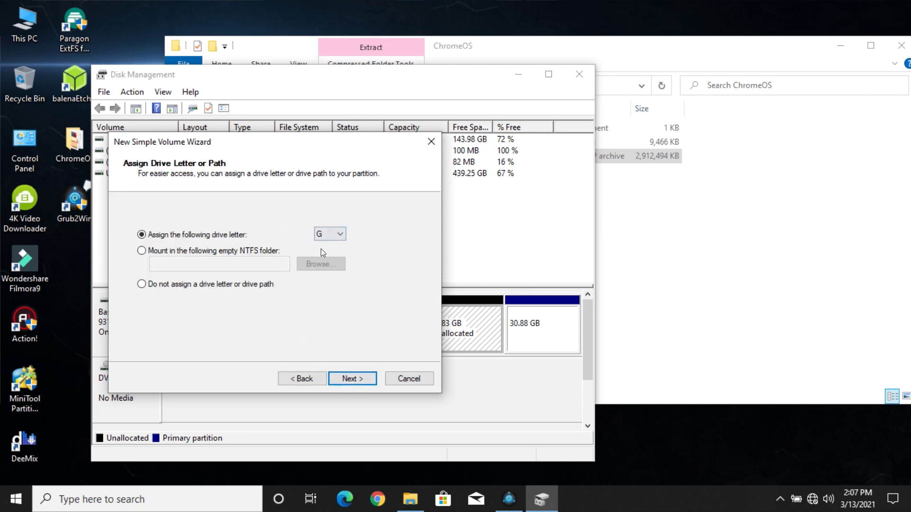
Assign drive letter G, label the volume ChromeOS, and finish the wizard.
click(358, 379)
click(310, 300)
drag(310, 300, 257, 301)
text(ChromeOS)
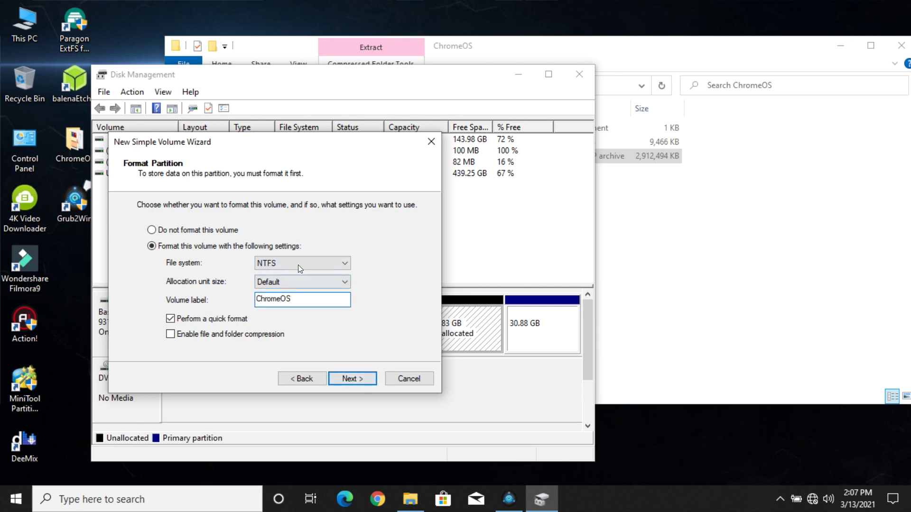
click(357, 379)
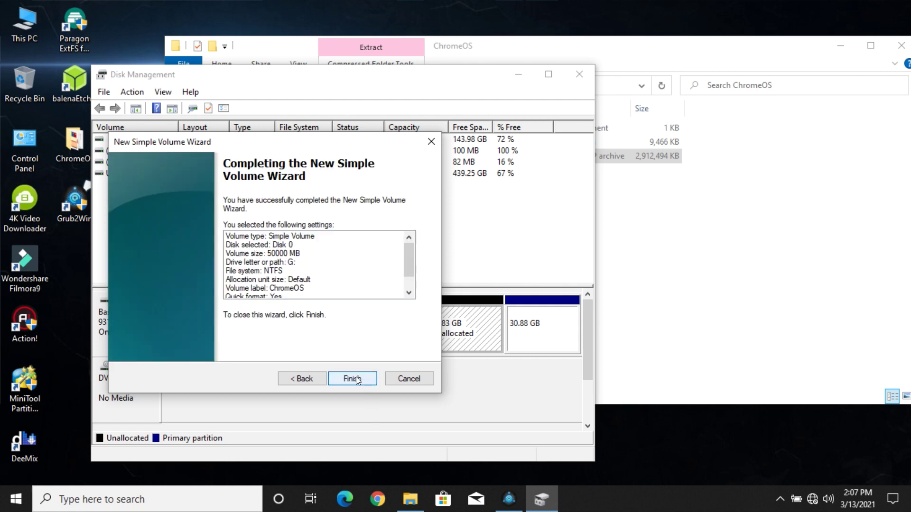
click(357, 379)
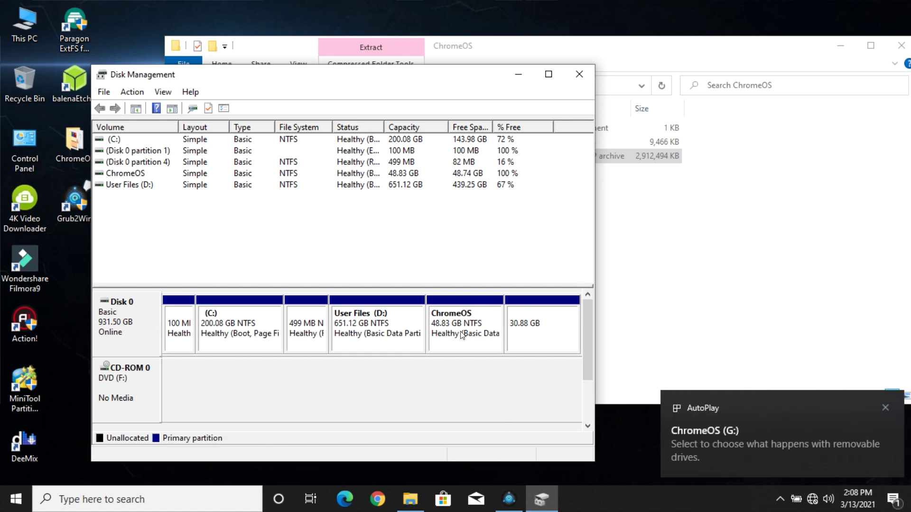
Close Disk Management and open the ChromeOS (G:) drive from This PC.
click(580, 71)
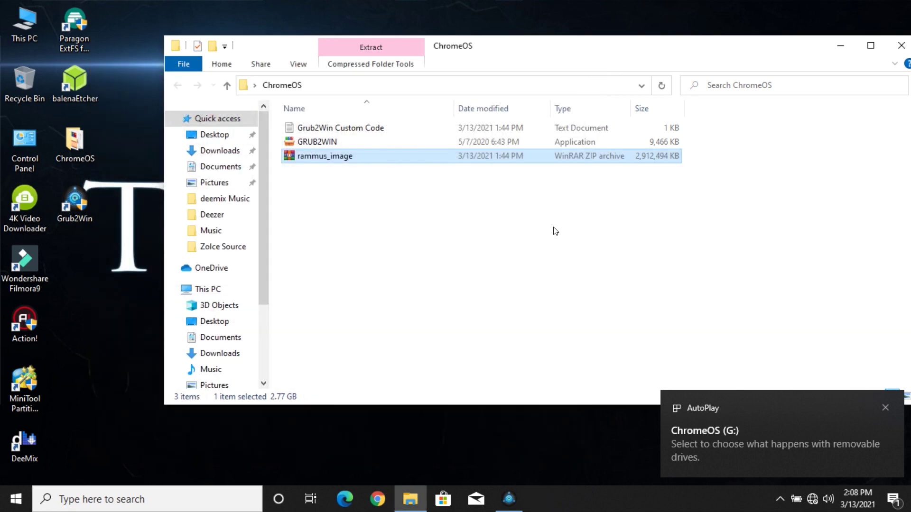
scroll(219, 285, down, 3)
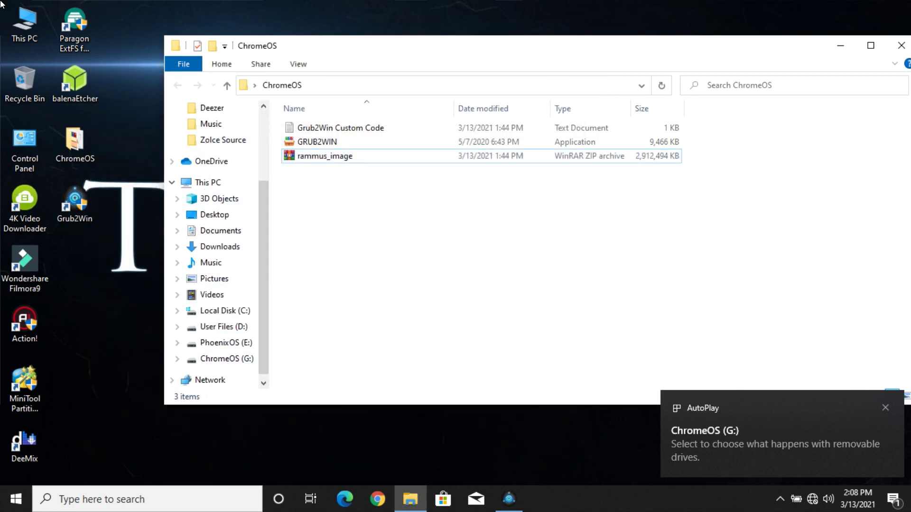
double_click(21, 23)
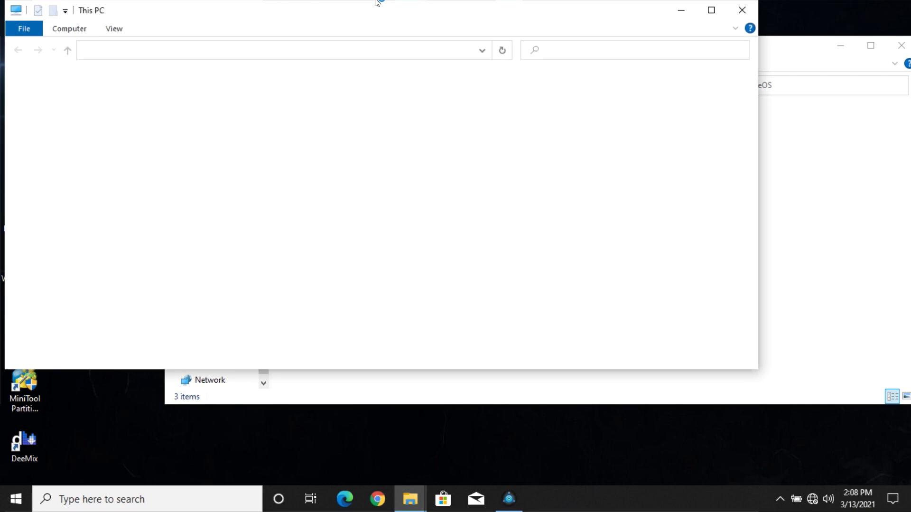
drag(376, 15, 382, 102)
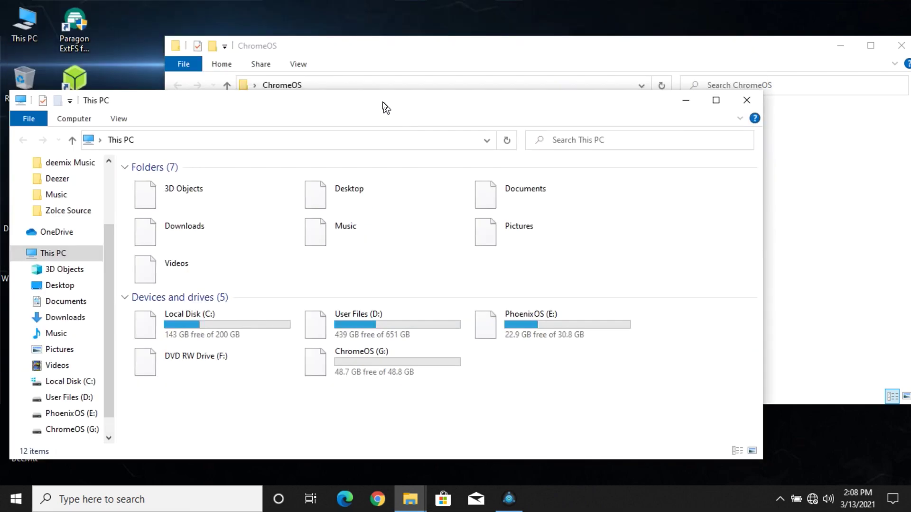
click(360, 379)
double_click(366, 364)
drag(327, 277, 543, 443)
Open rammus_image.zip from the ChromeOS folder in WinRAR.
click(892, 271)
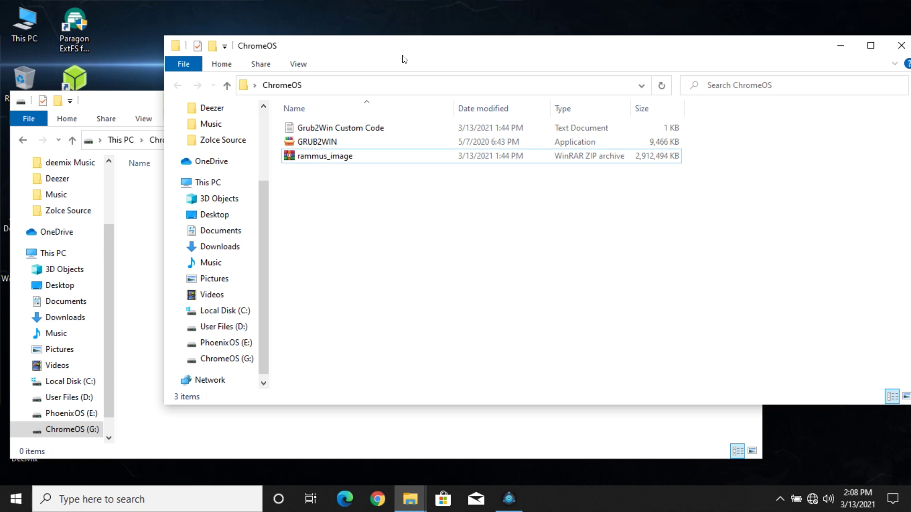
drag(404, 59, 588, 126)
click(501, 230)
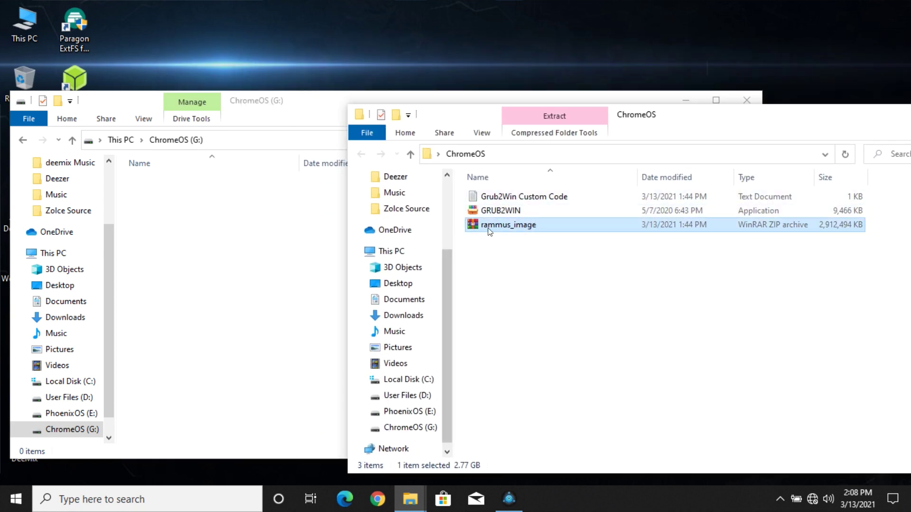
double_click(495, 228)
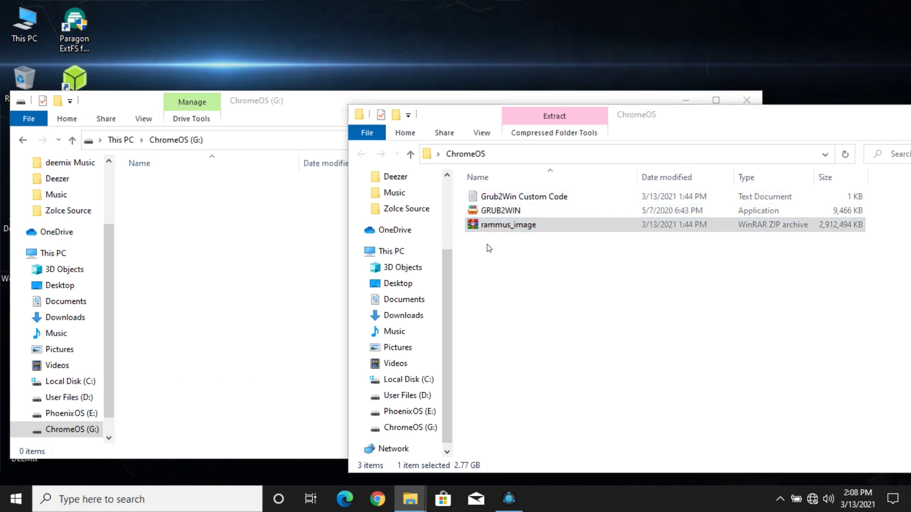
drag(331, 58, 637, 111)
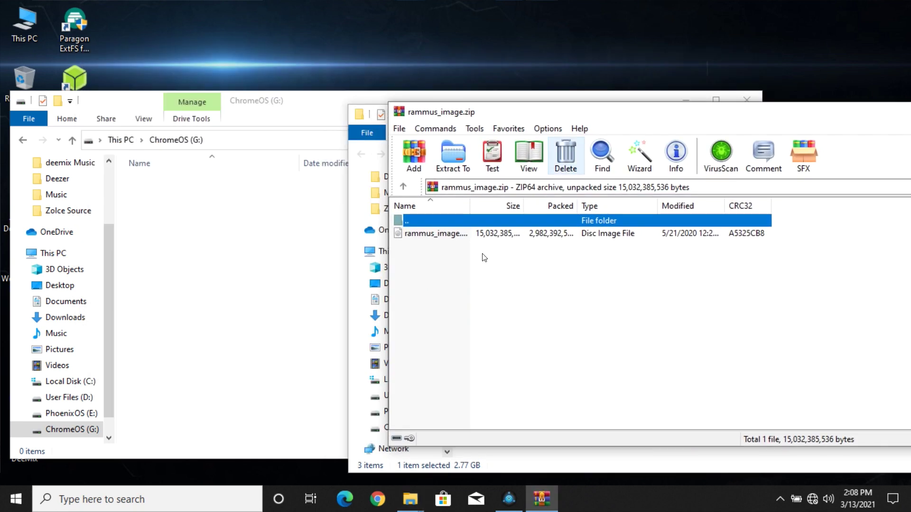
Select rammus_image.img and choose ChromeOS (G:) as the extraction destination.
click(436, 232)
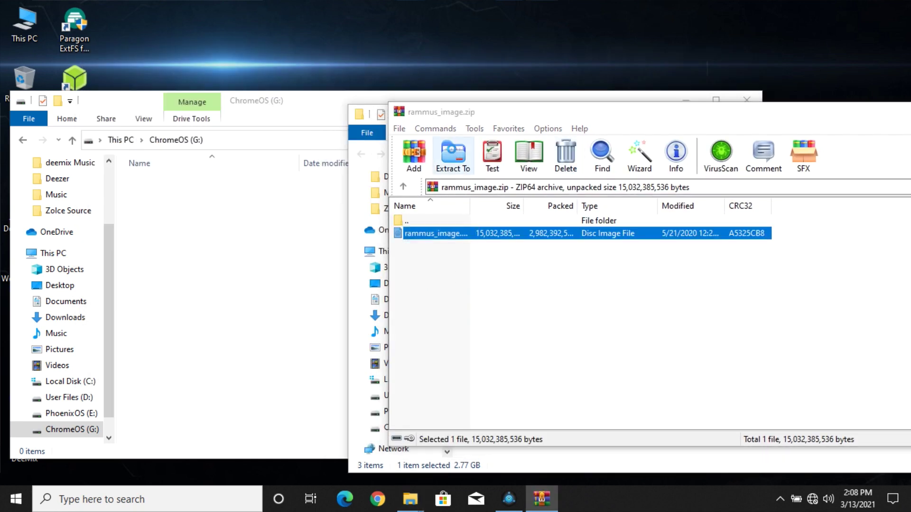
click(455, 156)
drag(717, 130, 460, 65)
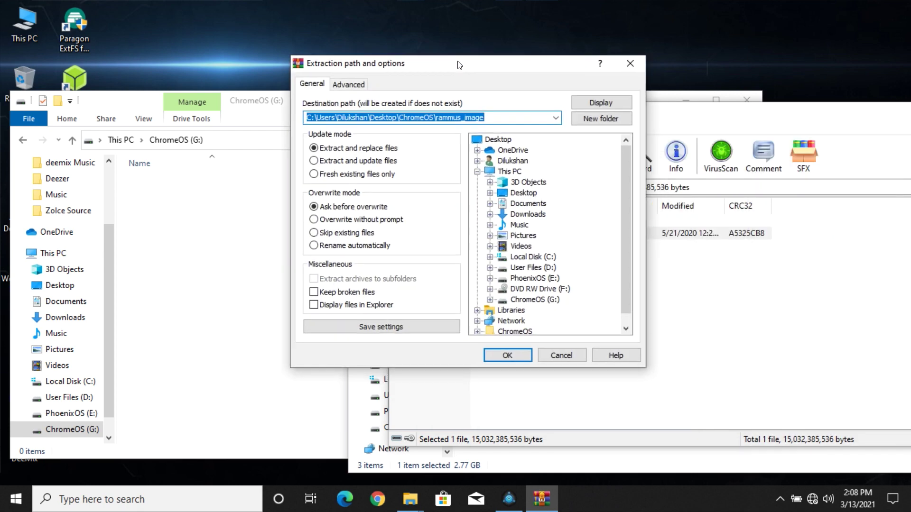
scroll(532, 309, down, 1)
click(521, 290)
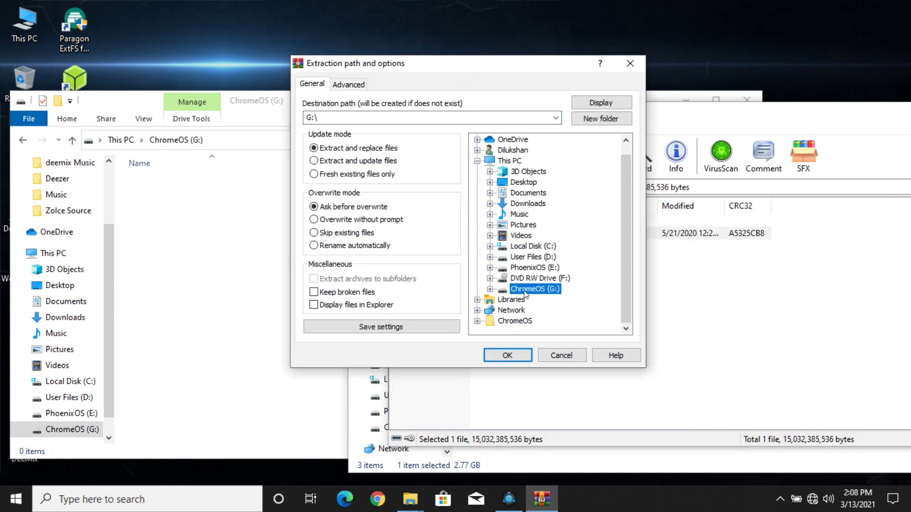
Create a ChromeOS folder on G: and extract the image into it.
click(595, 118)
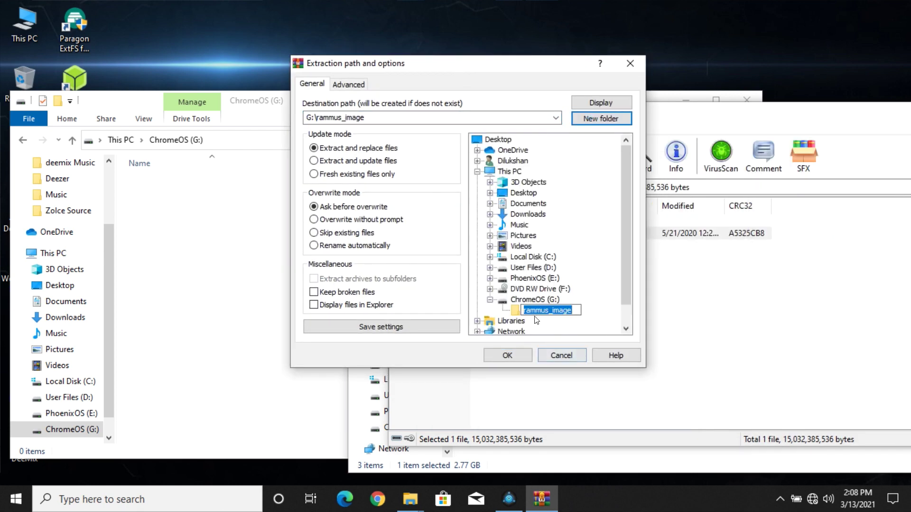
text(Chro)
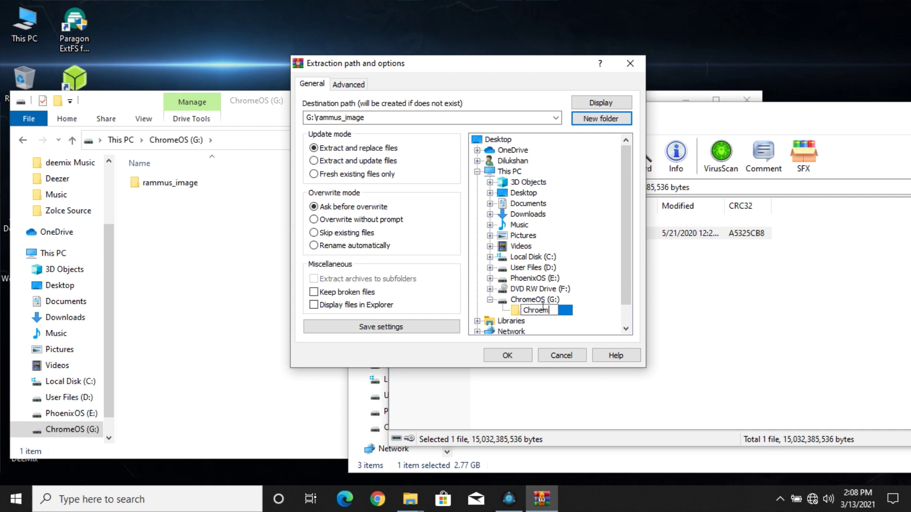
text(meOSS)
drag(558, 311, 522, 313)
click(509, 354)
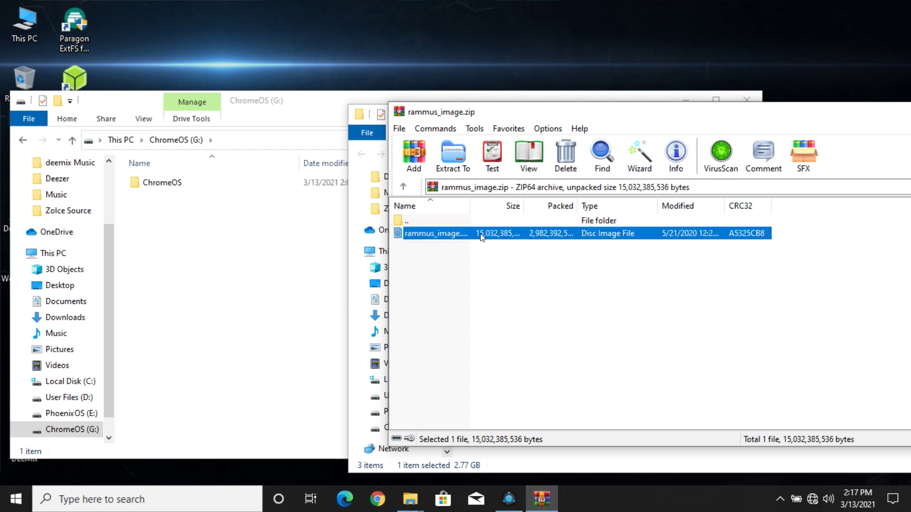
drag(693, 115, 291, 77)
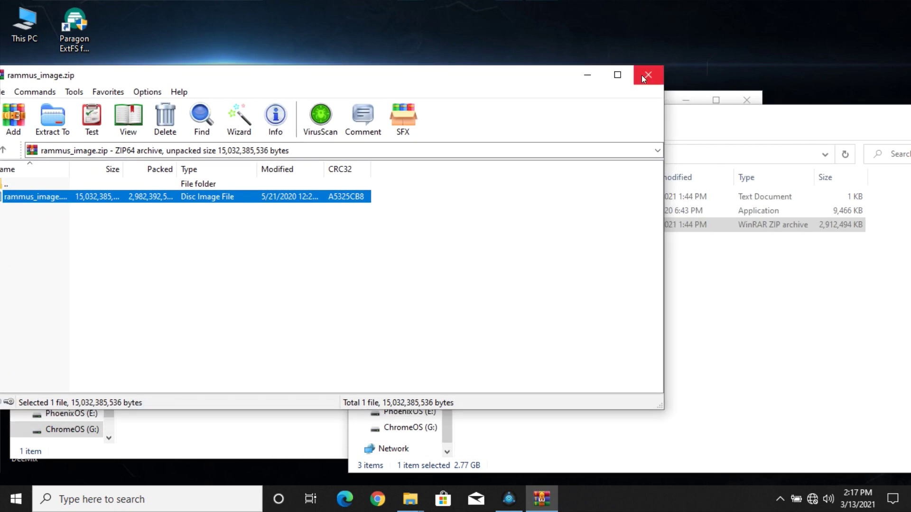
Close WinRAR, view the Grub2Win Custom Code text, and open the ChromeOS folder on G:.
click(642, 75)
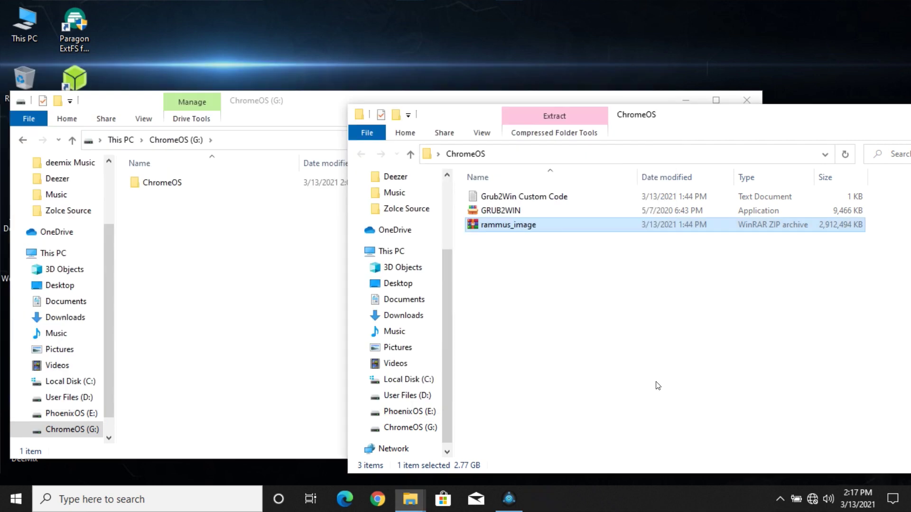
click(512, 198)
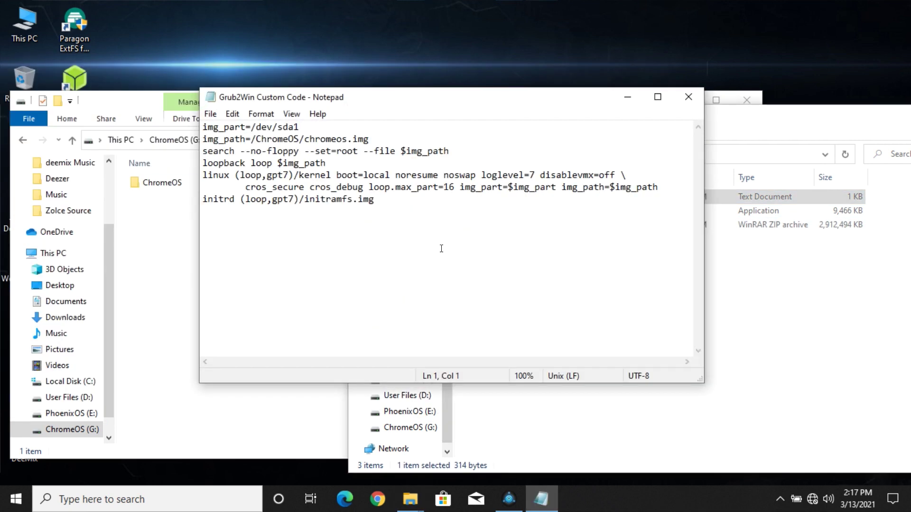
key(ctrl+a)
click(190, 184)
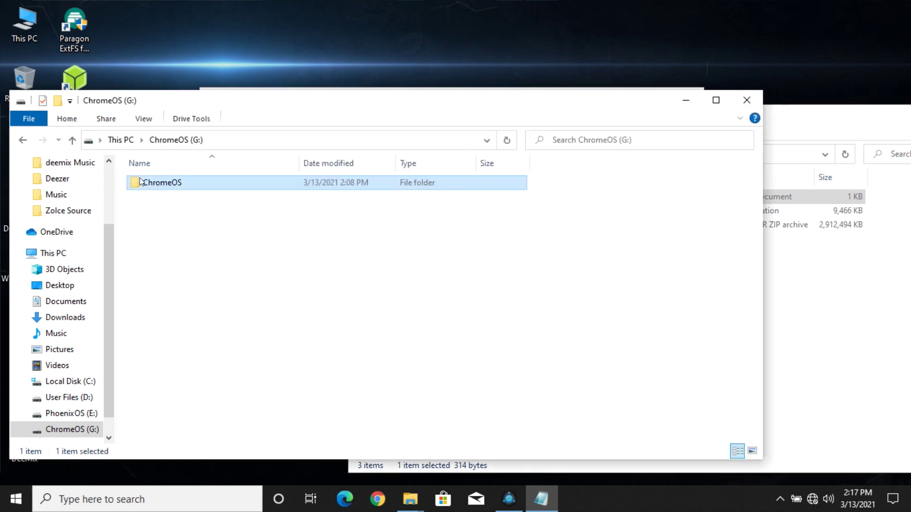
double_click(190, 184)
Copy the extracted rammus_image file's name using Rename.
click(194, 187)
right_click(185, 192)
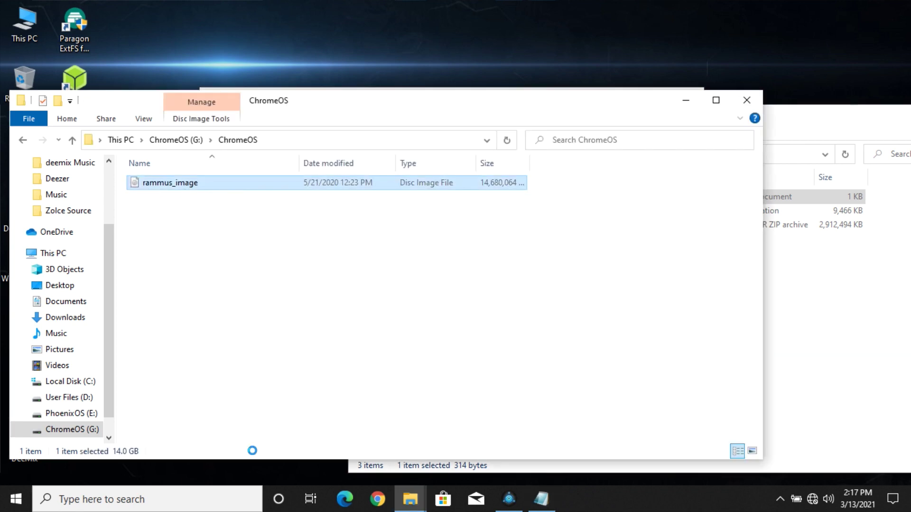
click(227, 457)
right_click(177, 184)
click(206, 229)
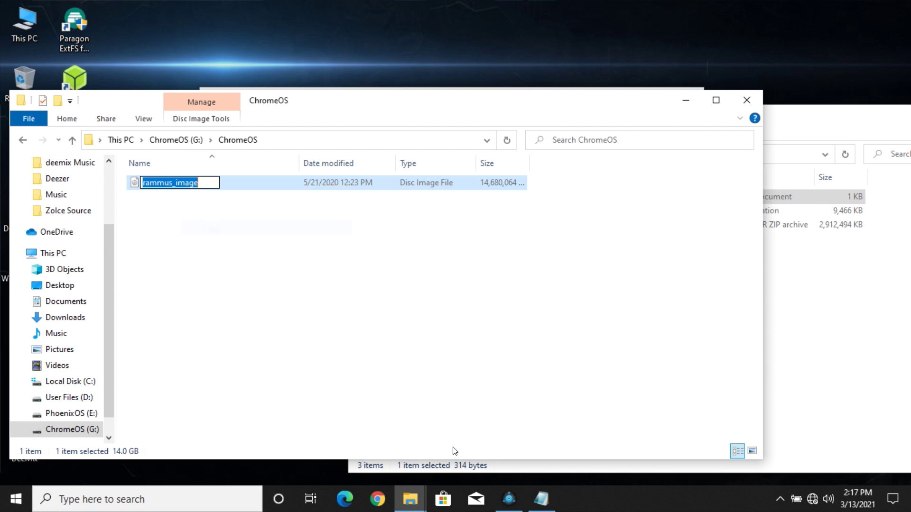
Paste the copied name over 'chromeos' in the img_path line.
click(541, 500)
drag(305, 139, 346, 139)
right_click(329, 142)
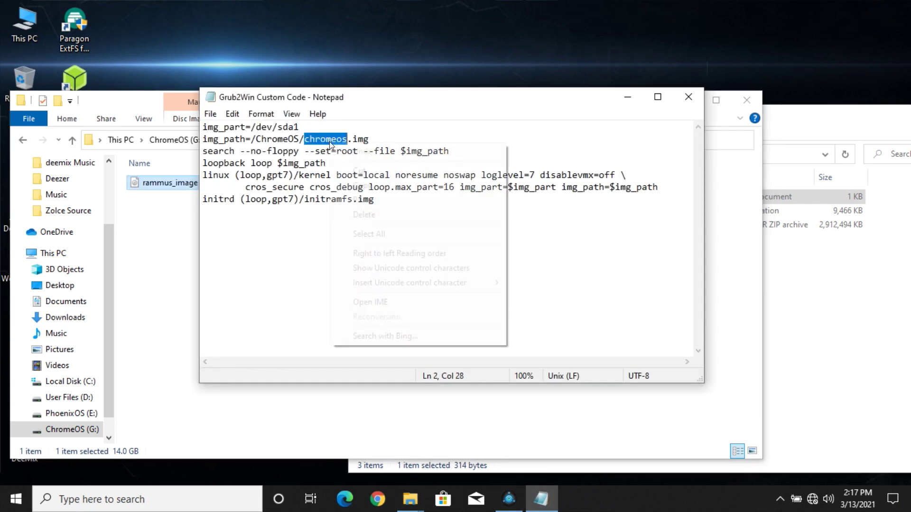
click(361, 199)
Check the pasted rammus_image name on line 2 and return to Grub2Win.
click(305, 139)
key(shift+Right)
key(shift+Right)
key(shift+Right)
key(shift+Right)
key(shift+Right)
key(shift+Right)
key(shift+Right)
key(shift+Right)
key(shift+Right)
key(shift+Right)
key(shift+Right)
key(Right)
key(Right)
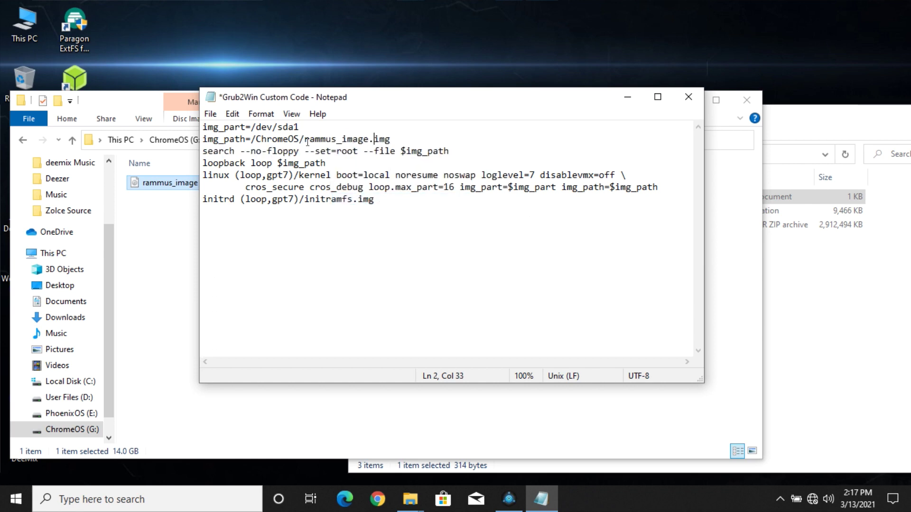
key(ctrl+a)
click(401, 317)
click(508, 499)
Generate Grub2Win's partition list and maximize it to read the 49 GB partition.
drag(393, 40, 637, 58)
click(623, 420)
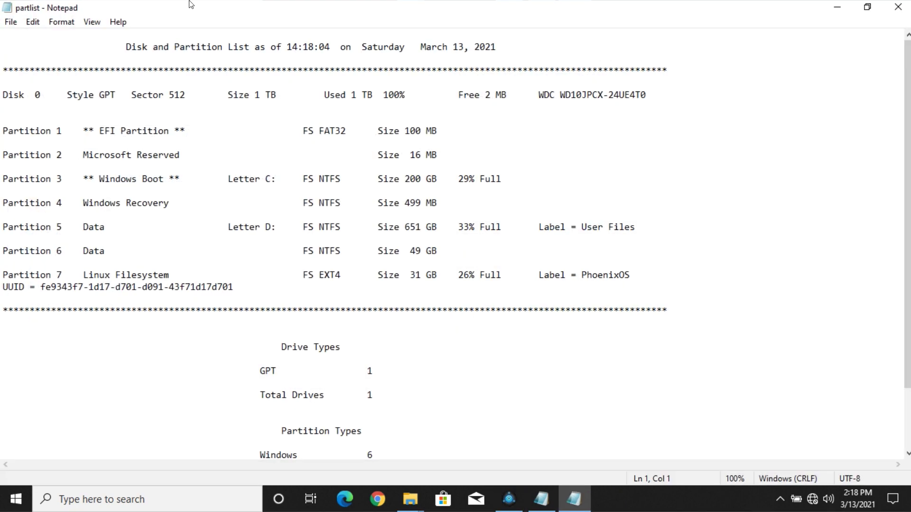
drag(190, 4, 564, 2)
click(863, 330)
drag(3, 299, 2, 42)
key(Right)
drag(451, 251, 422, 251)
Compare with the ChromeOS (G:) partition size in Disk Management.
right_click(2, 510)
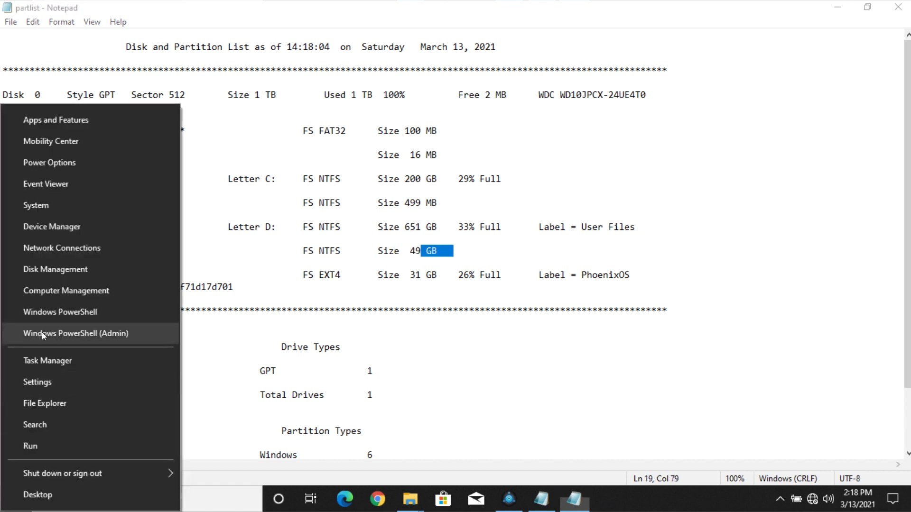
click(61, 271)
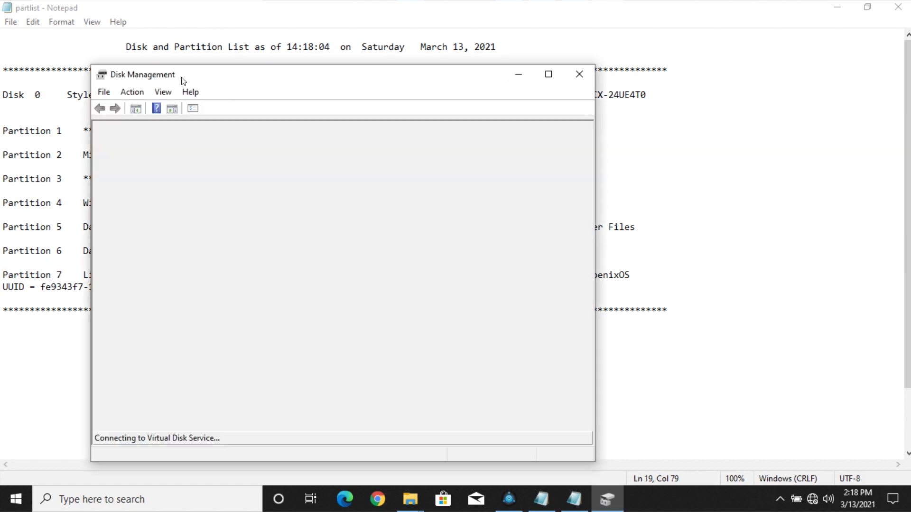
drag(181, 81, 230, 81)
click(496, 330)
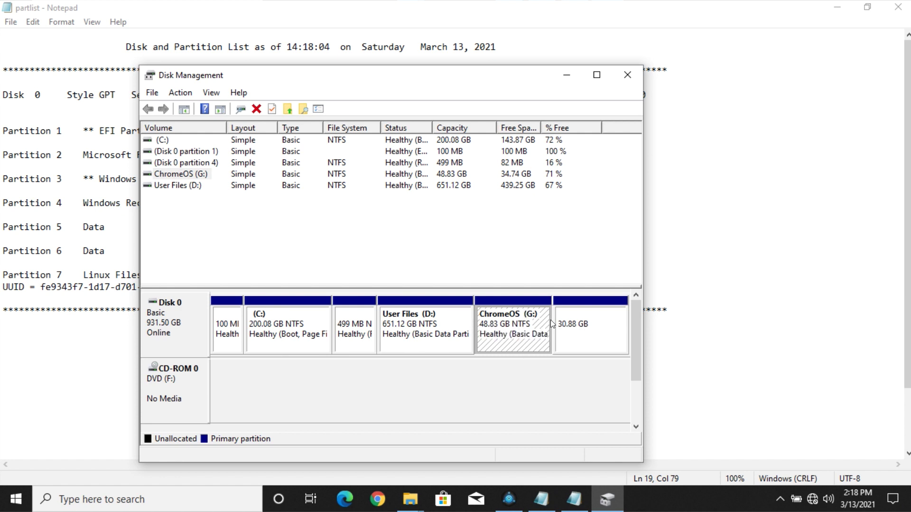
click(627, 74)
Mark the 49 GB size and partition number 6 in the list.
drag(450, 259, 2, 251)
drag(471, 251, 2, 250)
click(29, 250)
mouse_move(67, 251)
mouse_down()
mouse_move(47, 247)
mouse_move(63, 248)
mouse_up()
key(Left)
Change the img_part line in the custom code to /dev/sda6.
double_click(539, 5)
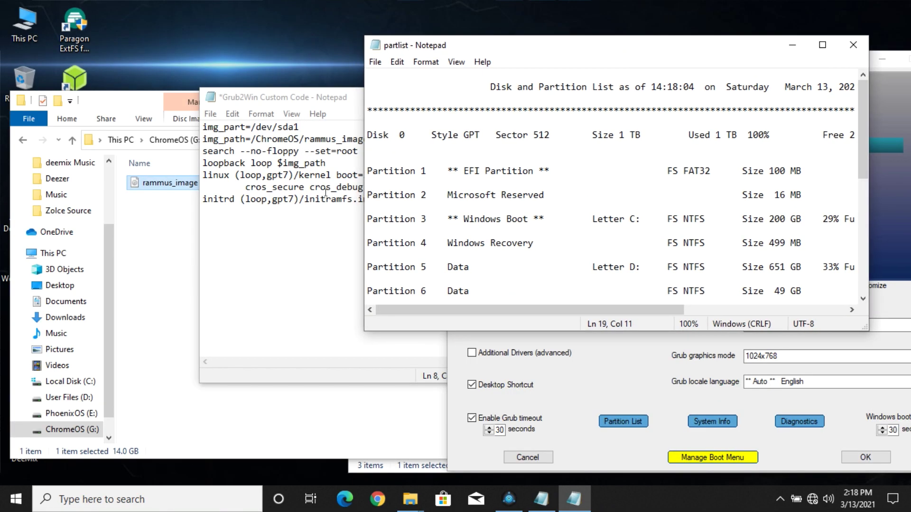
click(296, 126)
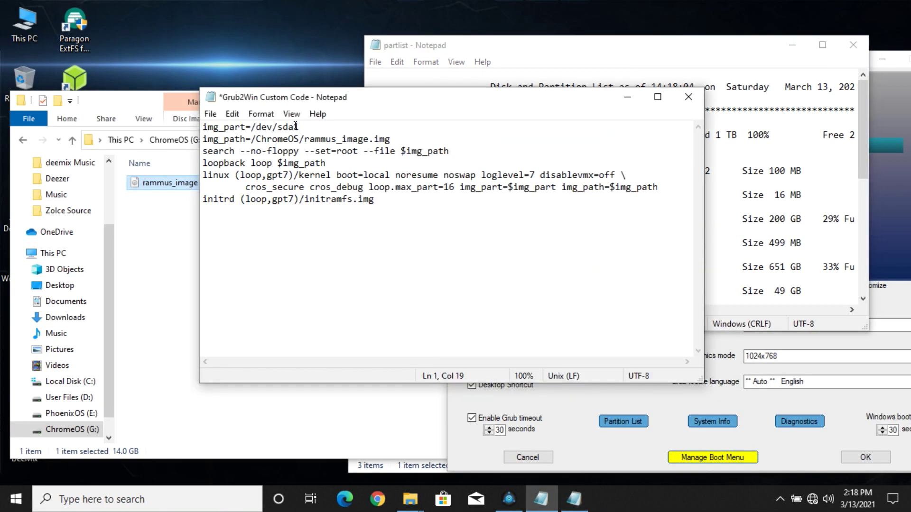
text(6)
drag(306, 126, 292, 128)
Check sda6 against Partition 6 in the partition list, scanning down to Drive Types.
click(757, 202)
drag(429, 290, 417, 285)
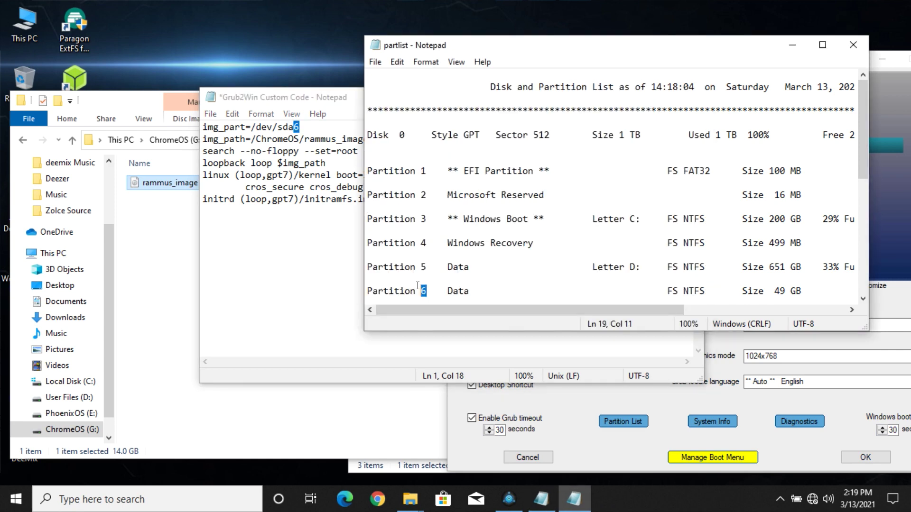
click(289, 98)
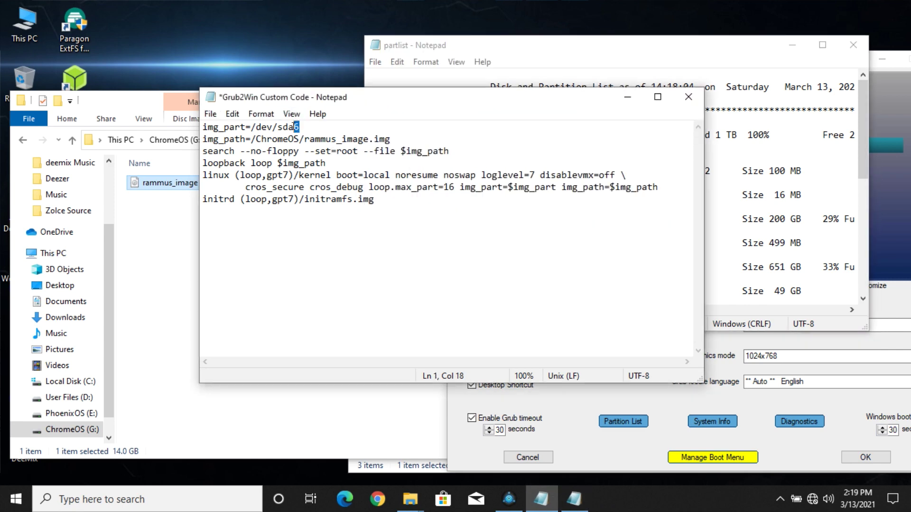
click(795, 243)
drag(426, 290, 421, 147)
click(327, 163)
Save and close the Grub2Win custom code file, then close the partition list.
click(333, 229)
key(ctrl+a)
click(305, 199)
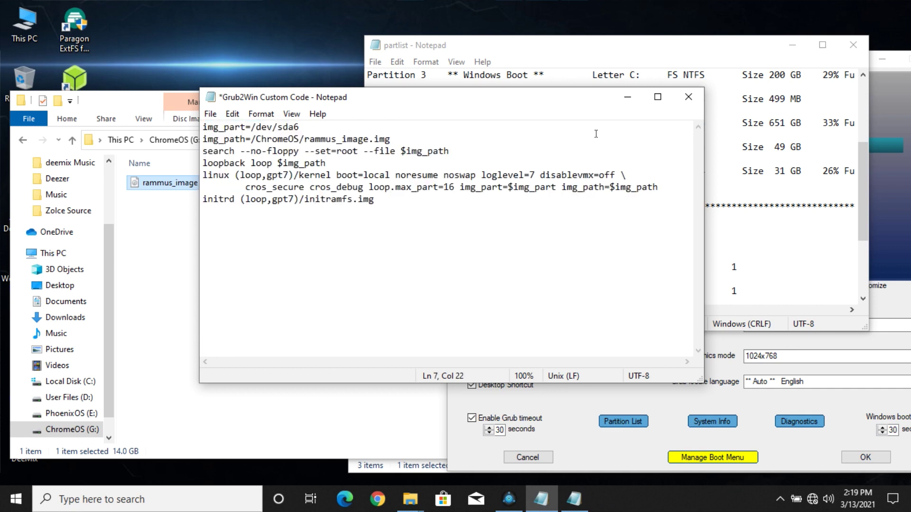
click(688, 97)
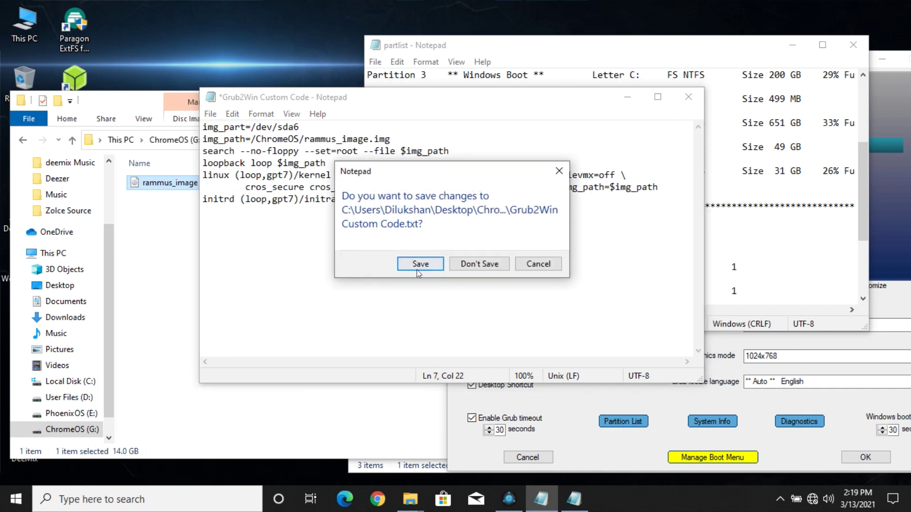
click(414, 267)
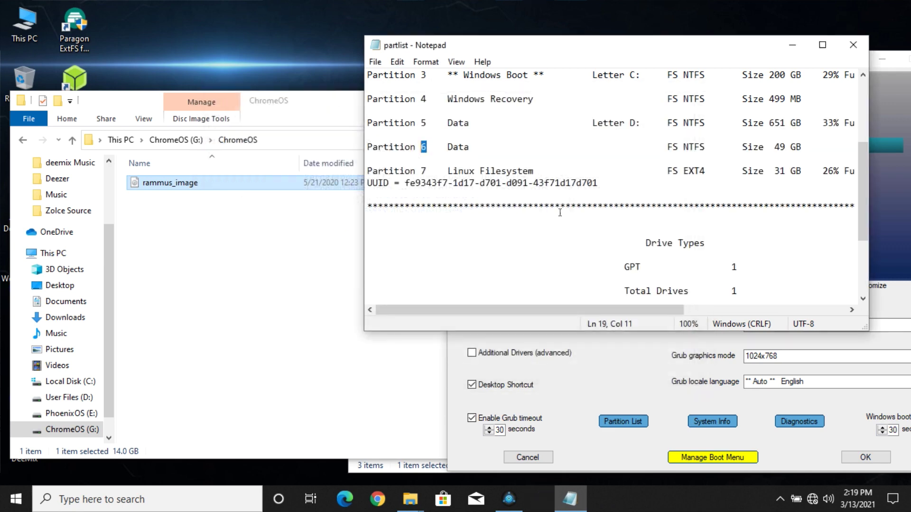
click(858, 44)
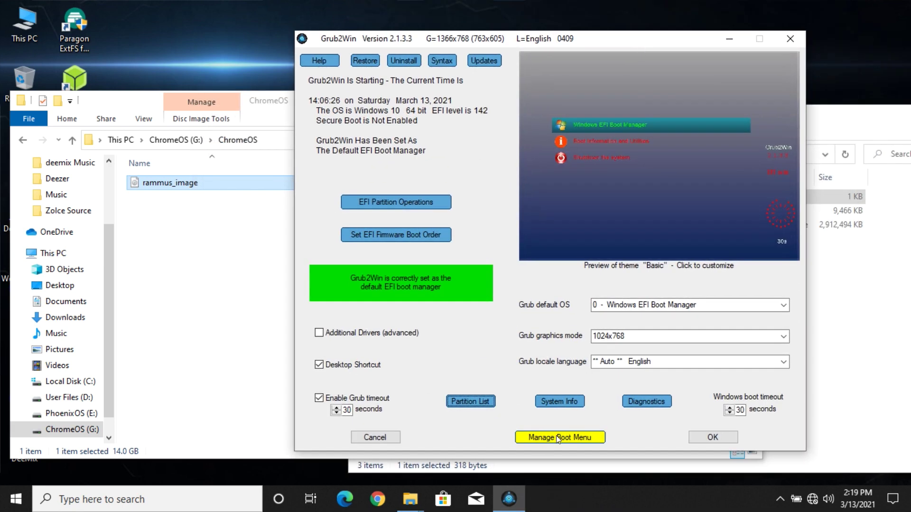
Add a custom code boot menu entry titled 'Chrome OS' and edit its custom code.
click(558, 438)
click(455, 69)
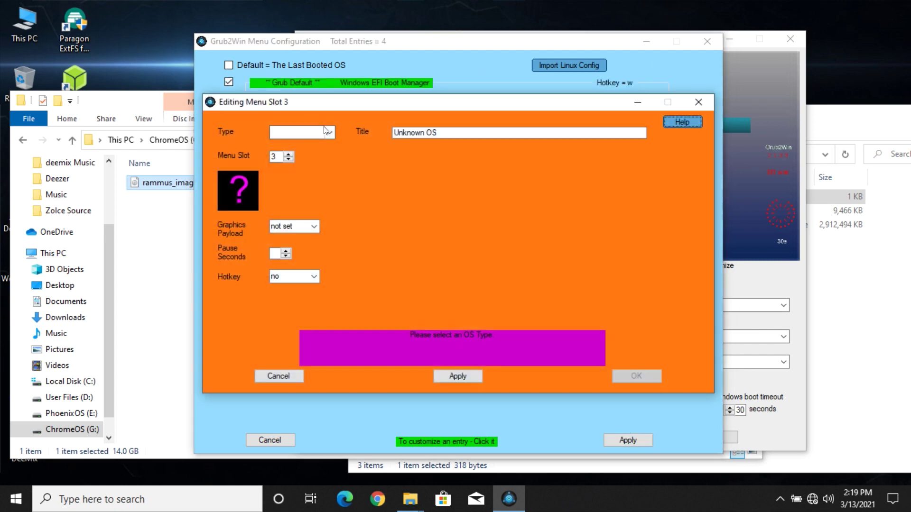
click(326, 131)
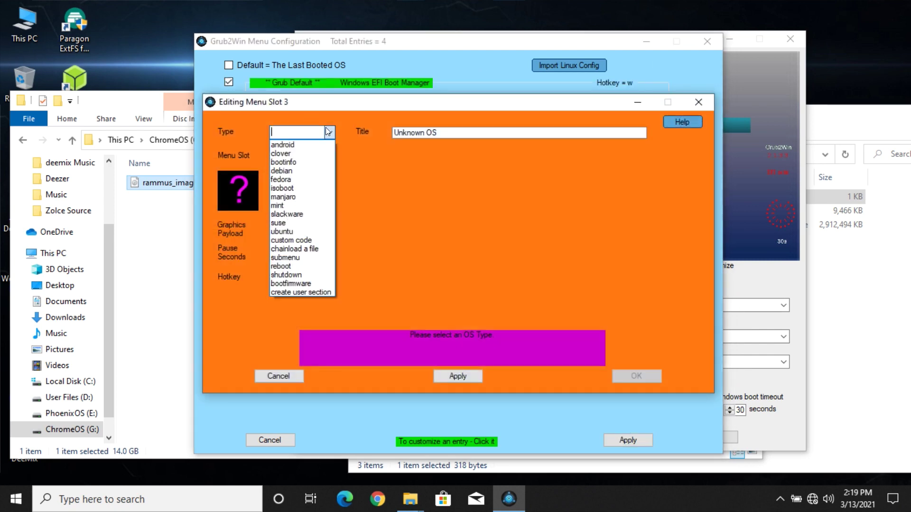
click(298, 241)
drag(450, 133, 381, 129)
text(Chrome)
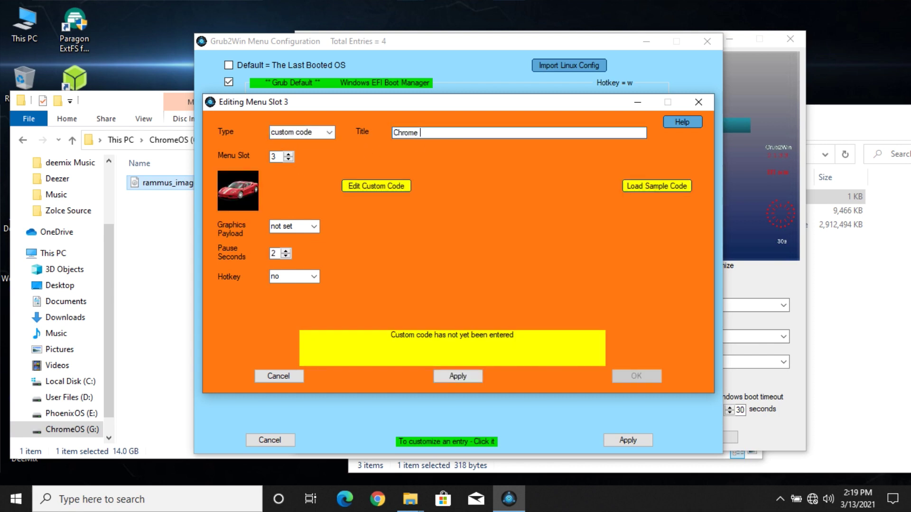
click(369, 190)
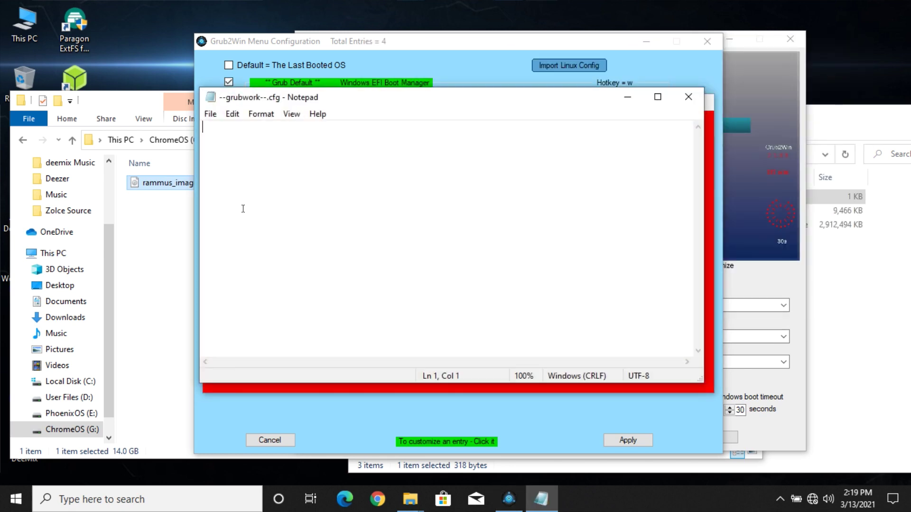
Copy the full contents of the saved Grub2Win Custom Code file from the ChromeOS folder.
click(410, 499)
double_click(490, 198)
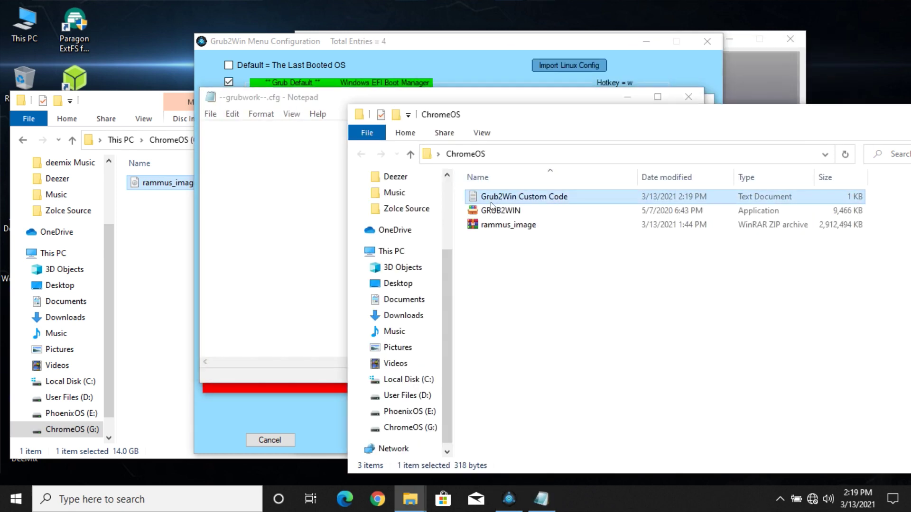
key(ctrl+a)
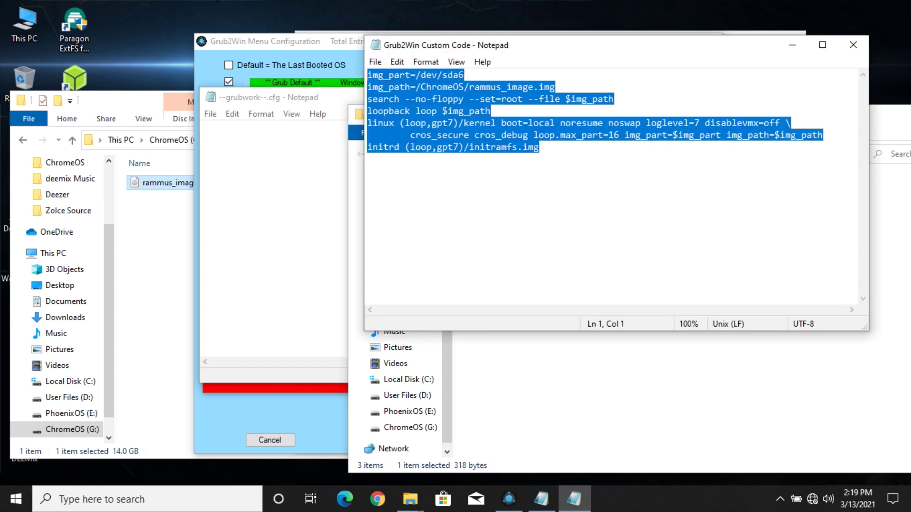
right_click(460, 139)
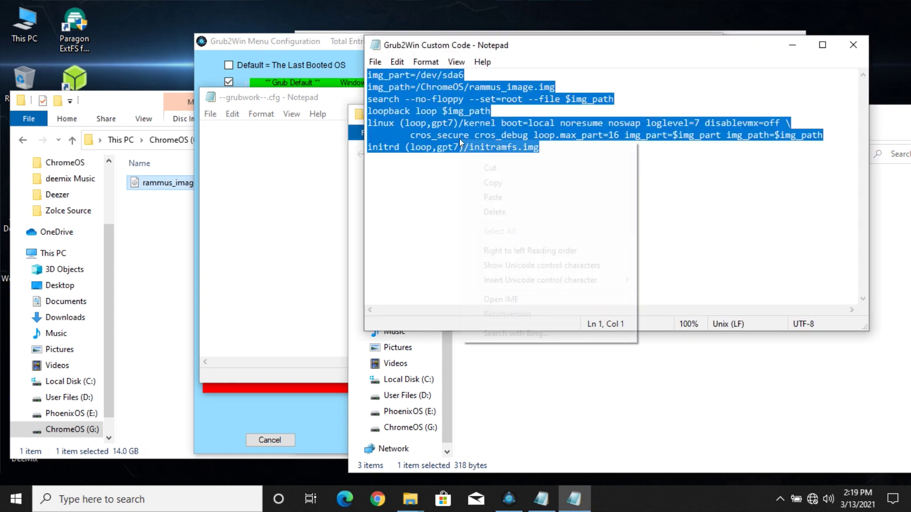
click(509, 182)
click(853, 45)
Paste the code into --grubwork--.cfg, save it, and accept the 7-line syntax check.
click(223, 168)
right_click(224, 167)
click(255, 224)
key(ctrl+a)
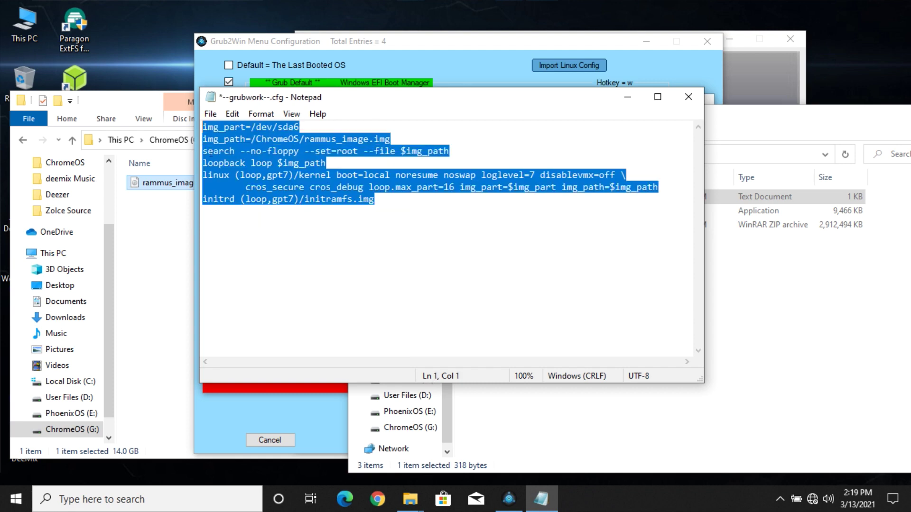
click(474, 290)
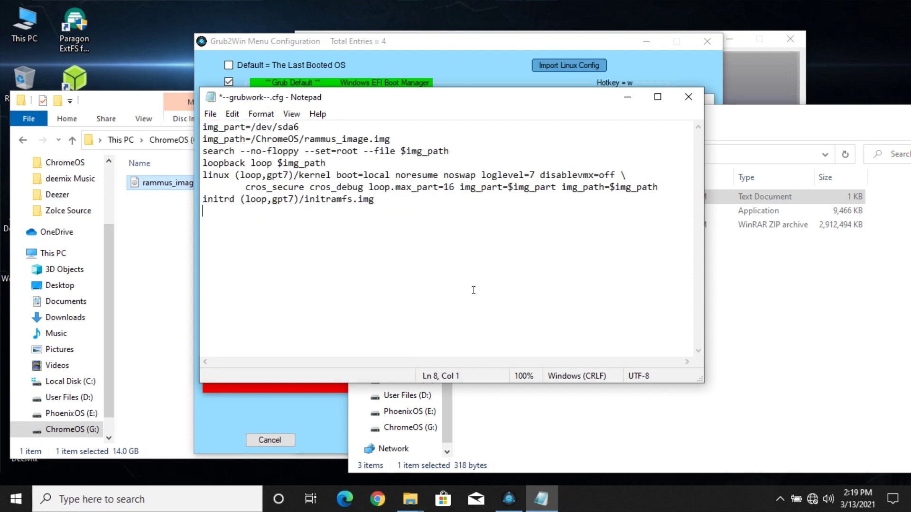
click(688, 96)
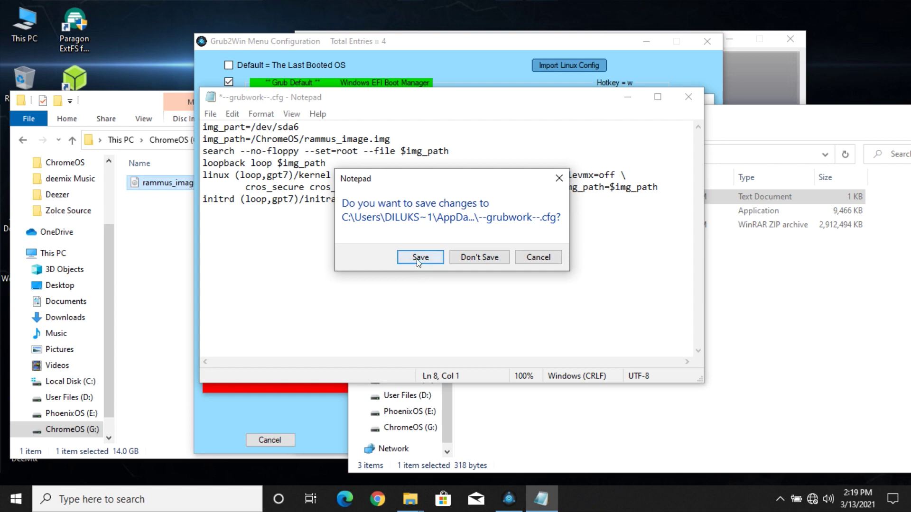
click(420, 257)
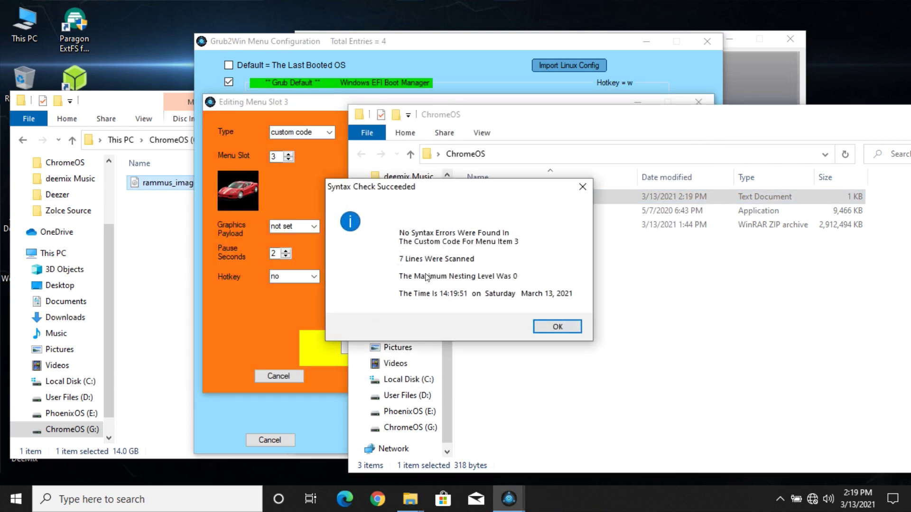
click(568, 331)
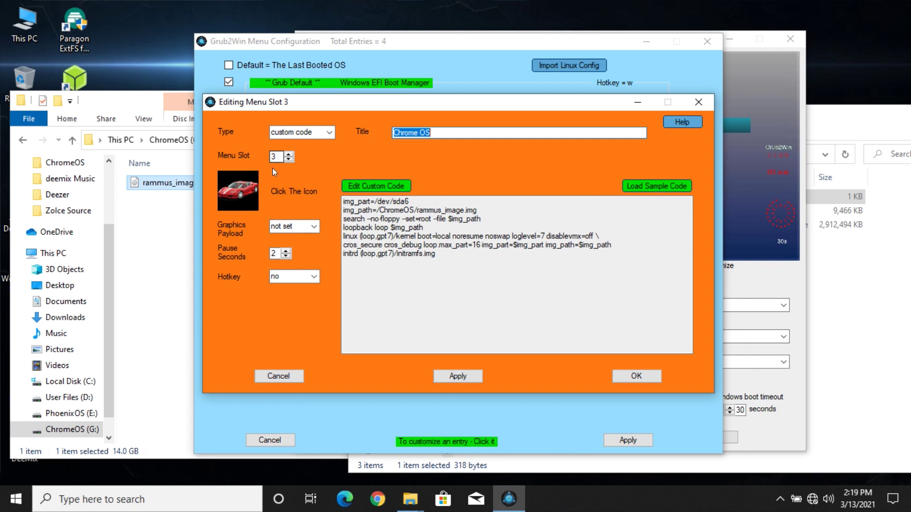
Give the Chrome OS entry the chain icon and confirm its settings.
click(236, 179)
scroll(422, 224, down, 3)
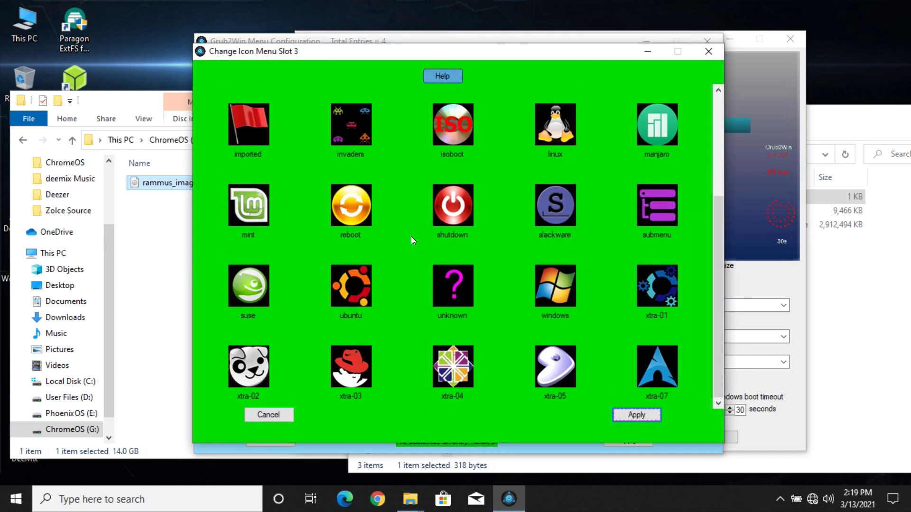
scroll(311, 251, up, 3)
click(251, 138)
click(555, 113)
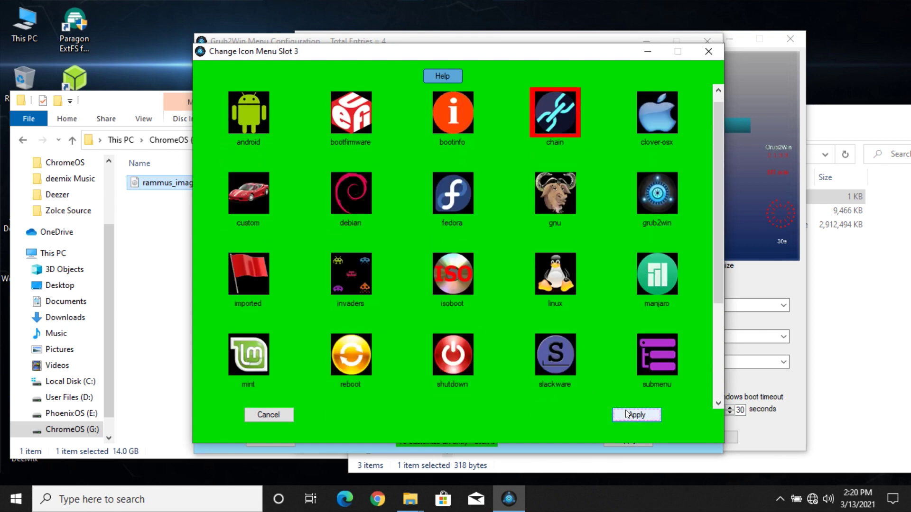
click(636, 414)
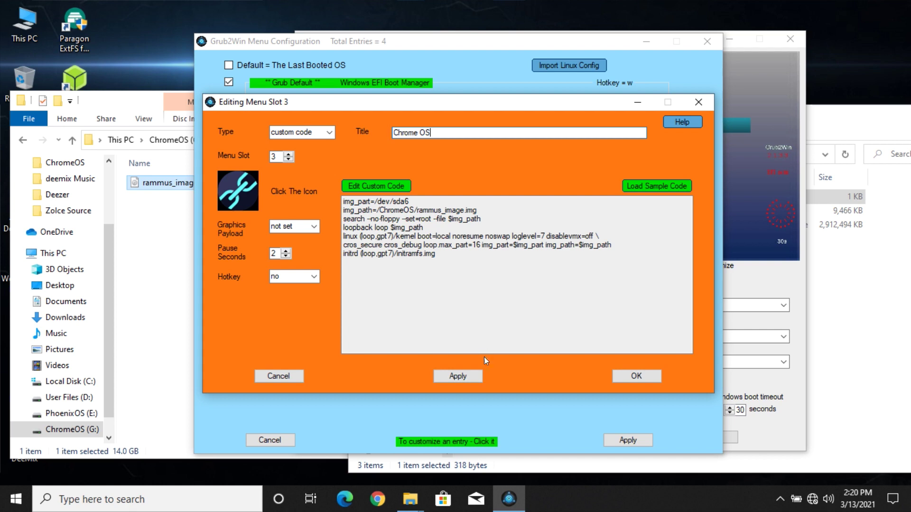
click(627, 375)
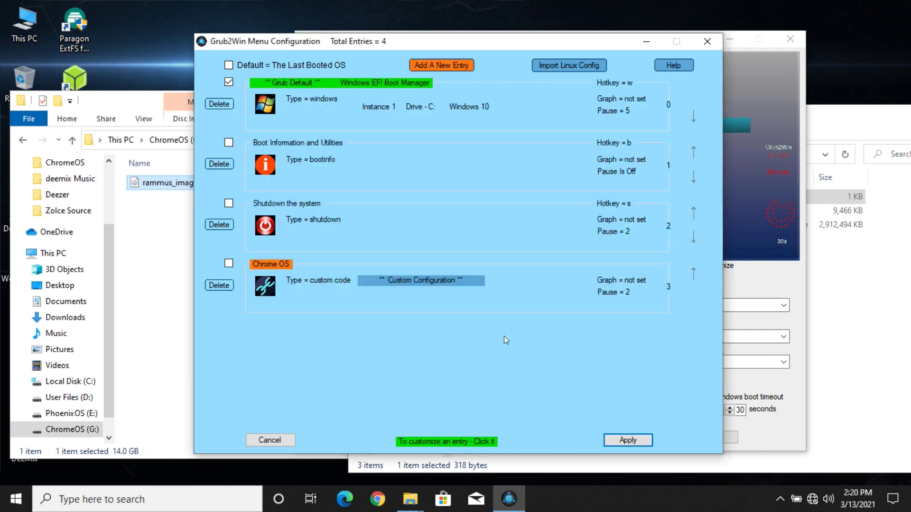
Move Chrome OS up two places to slot 1 and apply the boot menu.
click(693, 274)
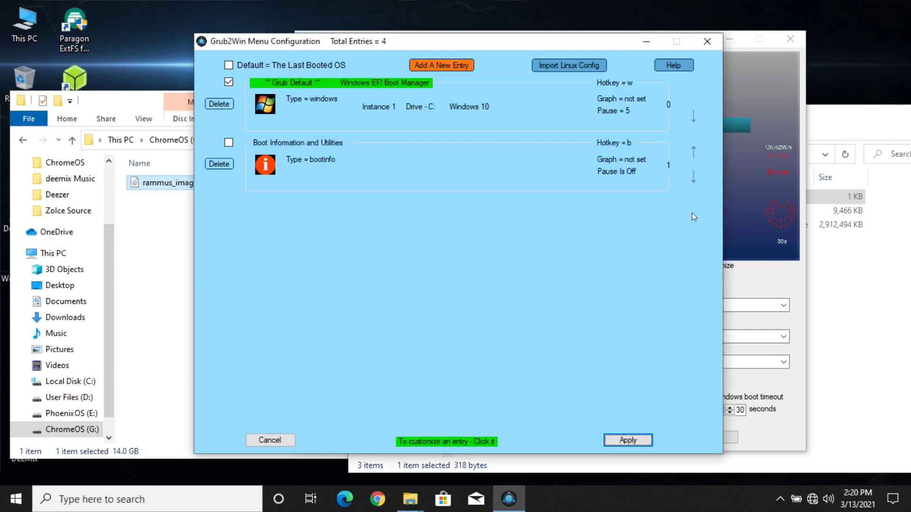
click(694, 213)
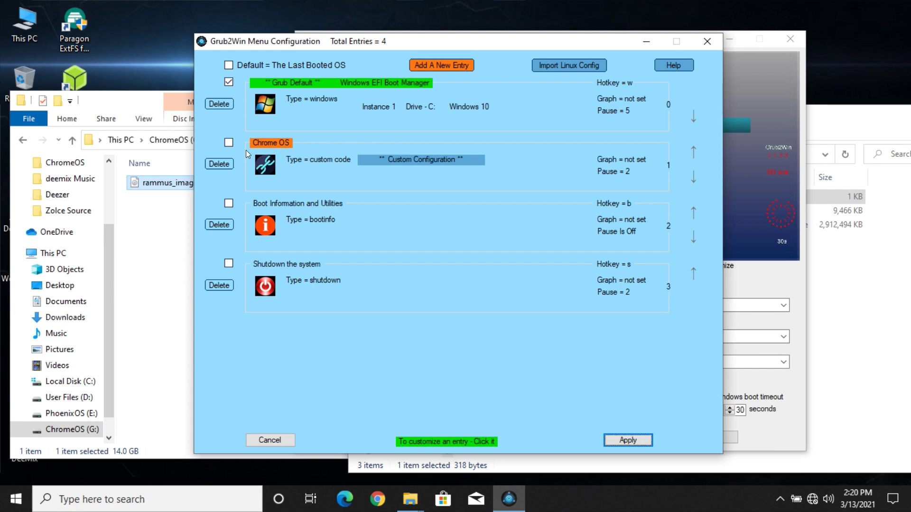
click(627, 441)
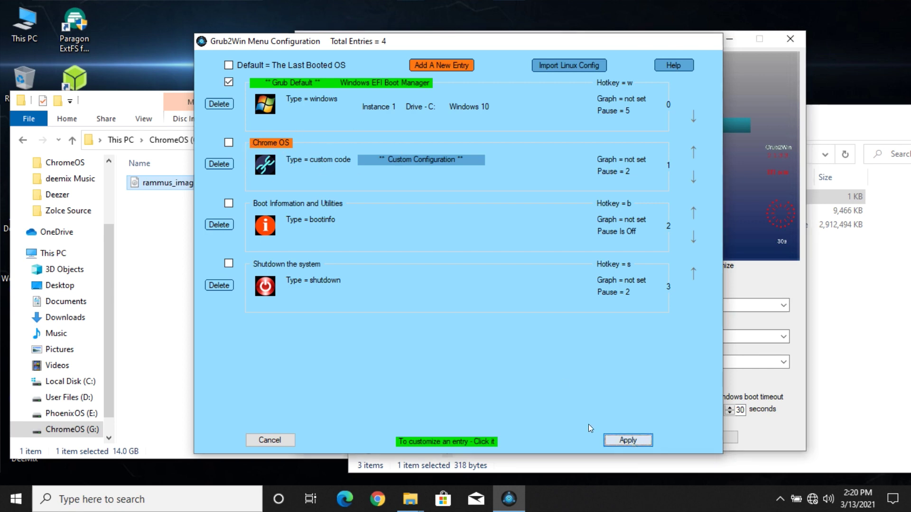
Choose the 1366x768 Grub graphics mode, save the settings, and dismiss the results.
click(784, 337)
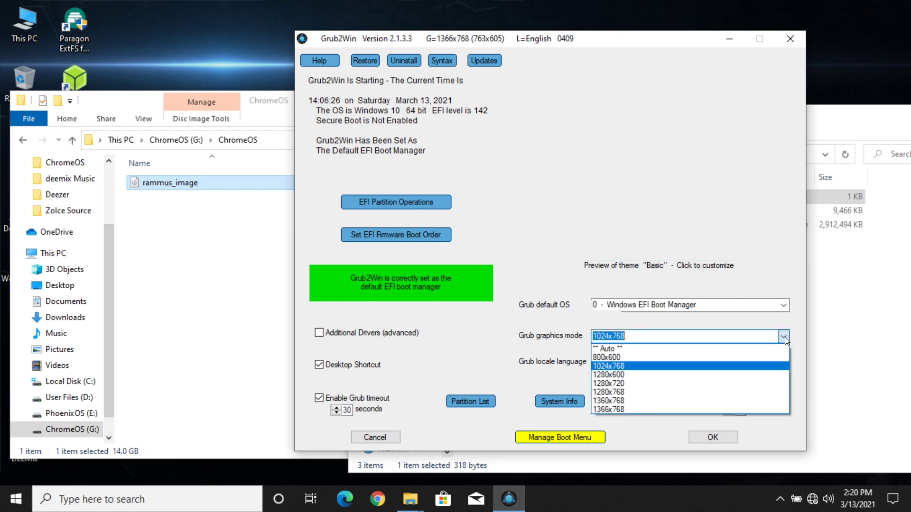
click(610, 411)
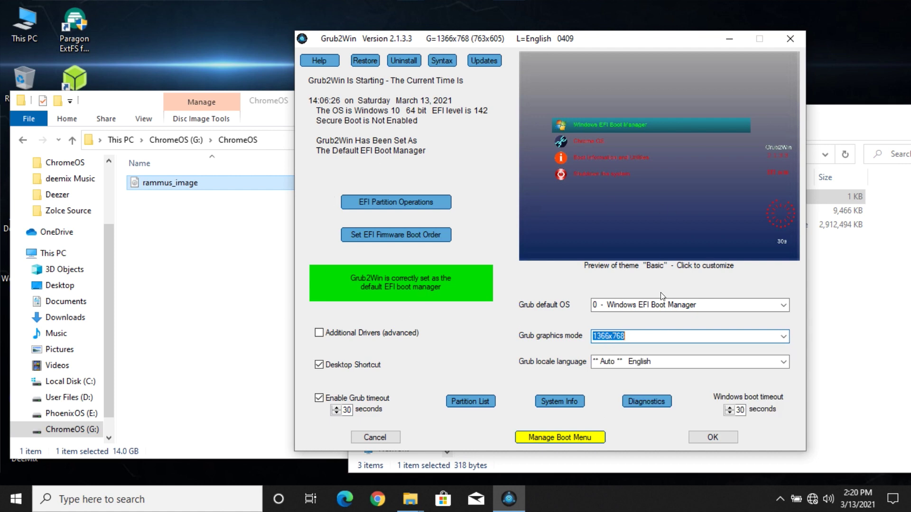
click(691, 442)
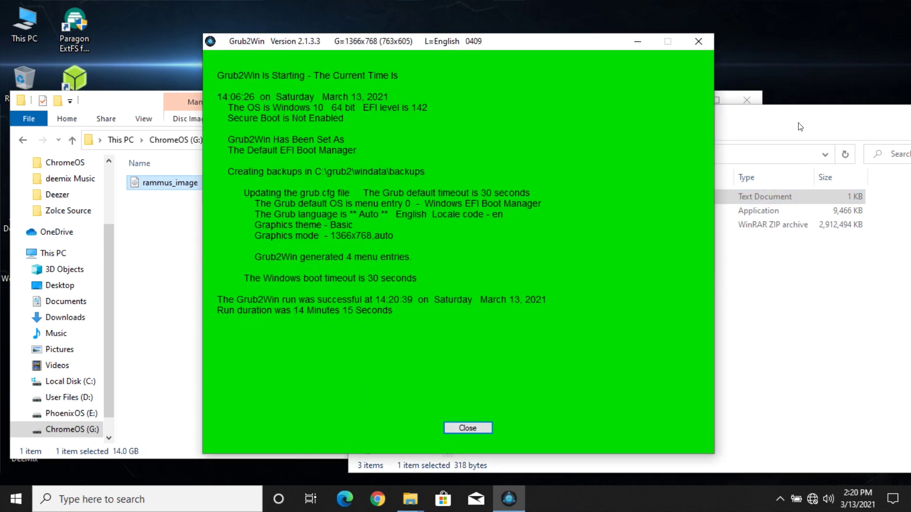
key(Return)
Close both File Explorer windows, including ChromeOS (G:).
drag(656, 122, 414, 104)
click(784, 100)
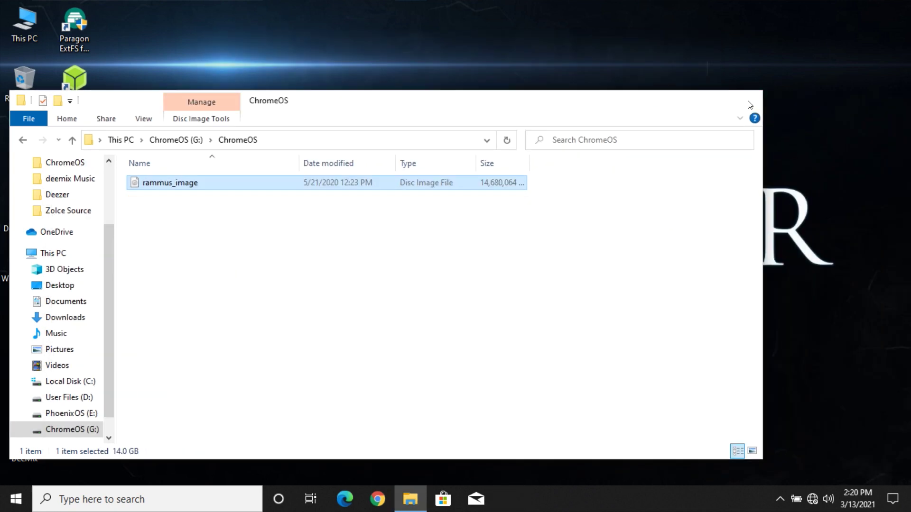
click(752, 95)
Refresh the Windows desktop three times.
right_click(453, 121)
click(488, 158)
right_click(446, 135)
click(485, 174)
right_click(454, 132)
click(480, 174)
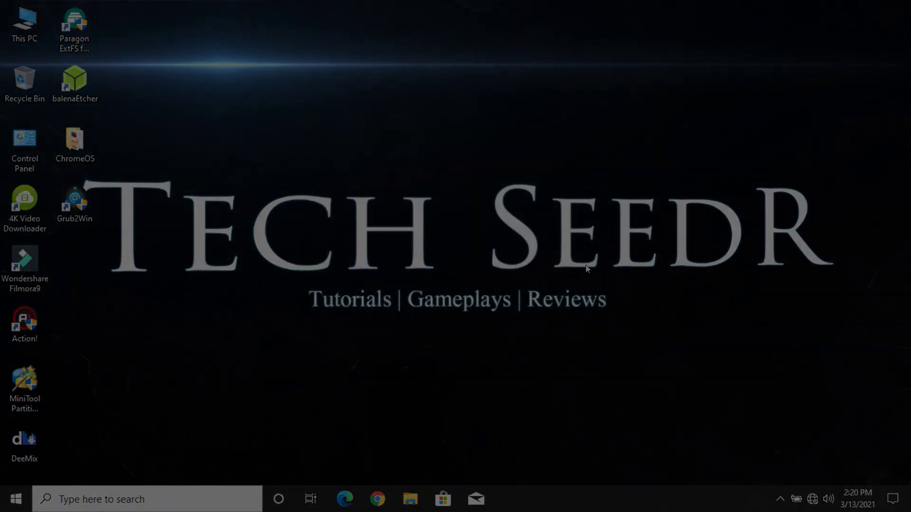